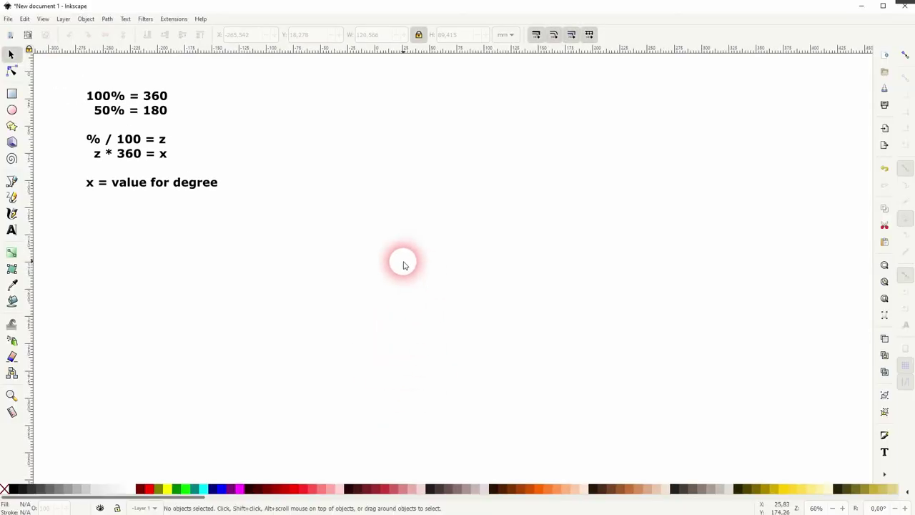
# Step: Draw a circle to the right of the degree notes and remove its outline
pyautogui.moveTo(402, 224); pyautogui.dragTo(379, 227)
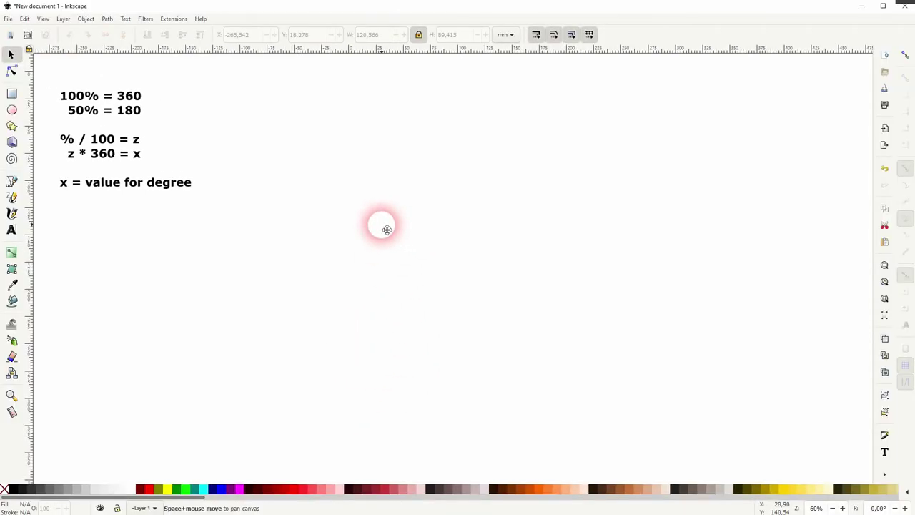
pyautogui.click(12, 110)
pyautogui.moveTo(434, 213); pyautogui.dragTo(605, 383)
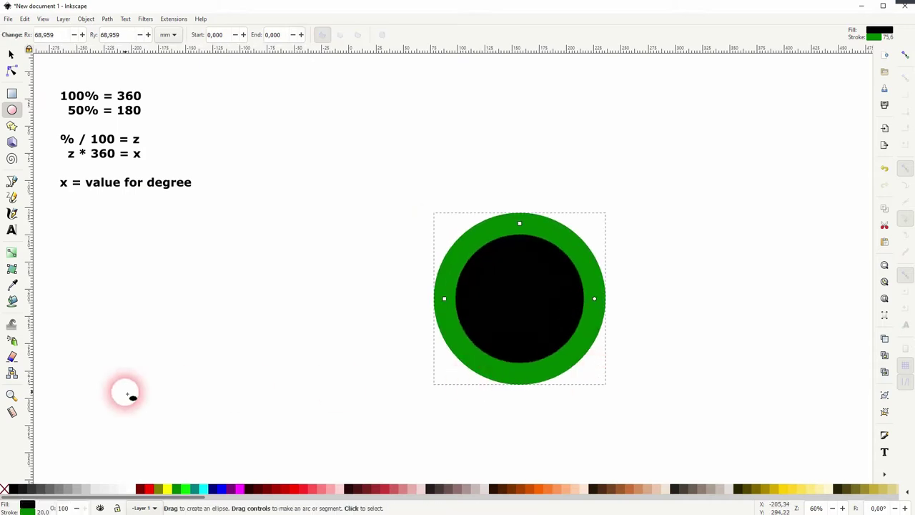
pyautogui.keyDown('shift'); pyautogui.click(6, 491); pyautogui.keyUp('shift')
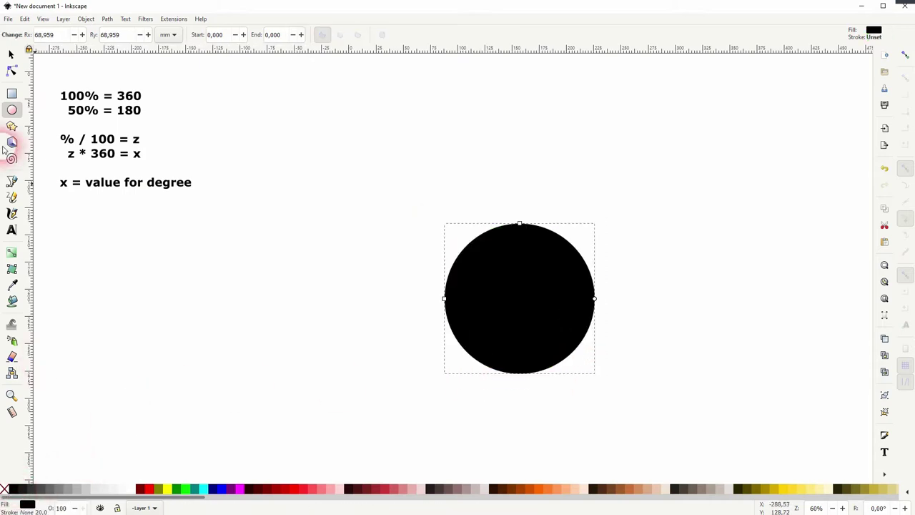
pyautogui.click(11, 54)
pyautogui.moveTo(544, 305); pyautogui.dragTo(503, 300)
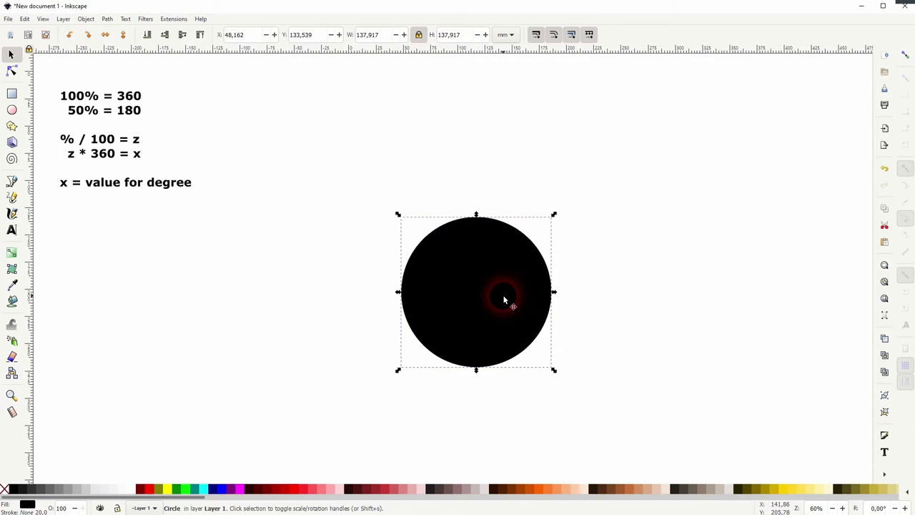
# Step: Resize the circle proportionally to 300 mm, reposition it, and remove its fill
pyautogui.click(420, 34)
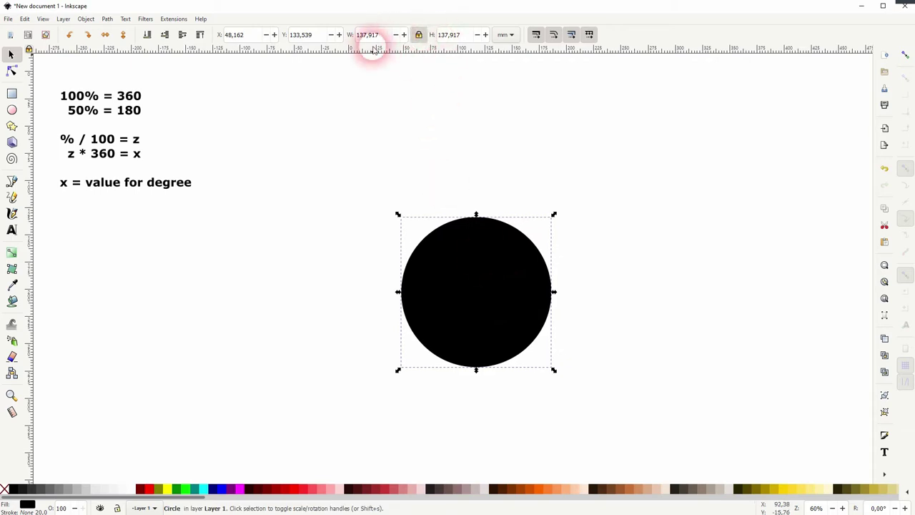
pyautogui.click(375, 34)
pyautogui.write('300')
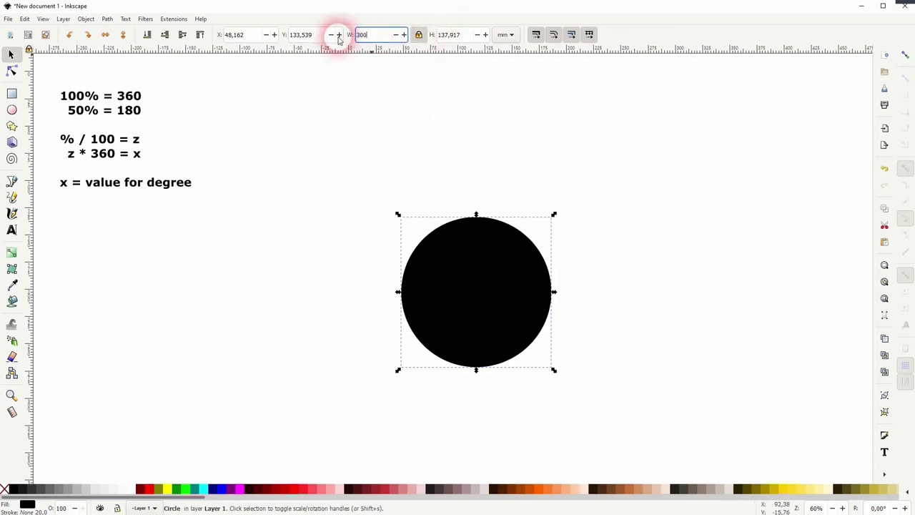
pyautogui.press('Return')
pyautogui.moveTo(582, 355); pyautogui.dragTo(489, 239)
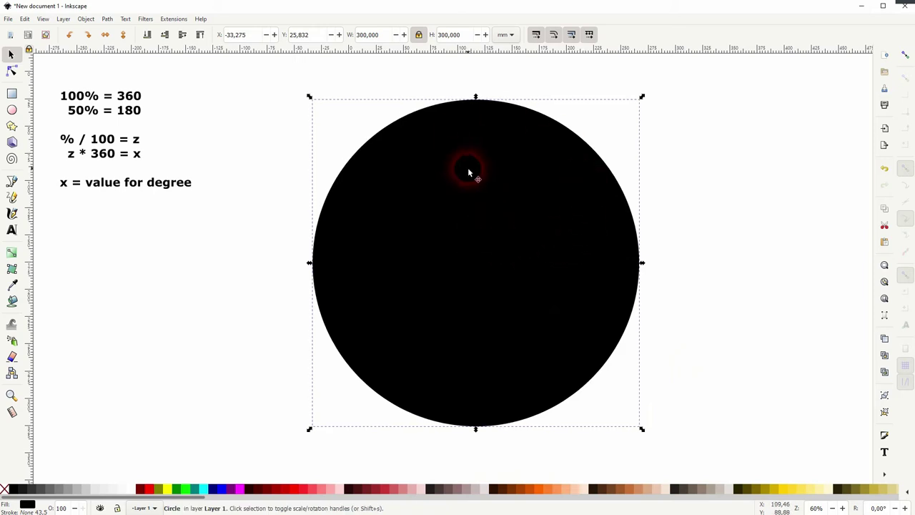
pyautogui.click(5, 489)
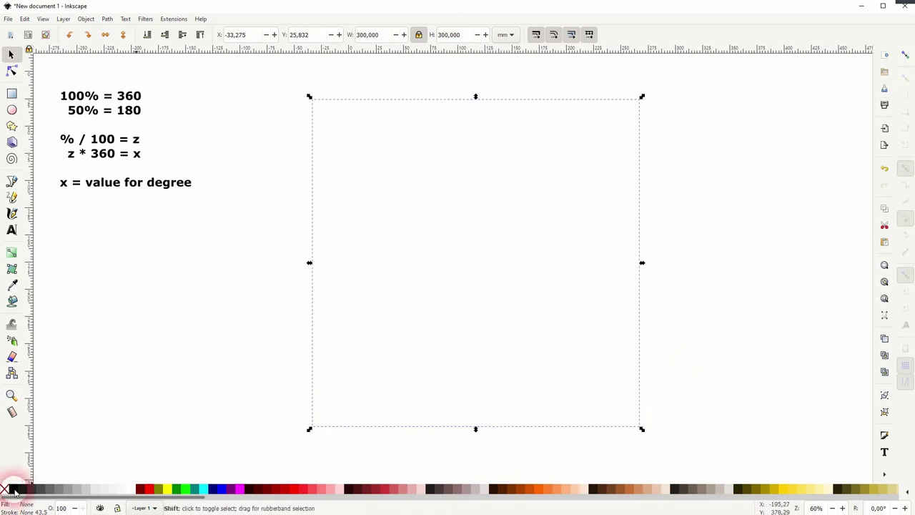
# Step: Give the circle a black outline with a 20 mm stroke width in Fill and Stroke
pyautogui.keyDown('shift'); pyautogui.click(13, 489); pyautogui.keyUp('shift')
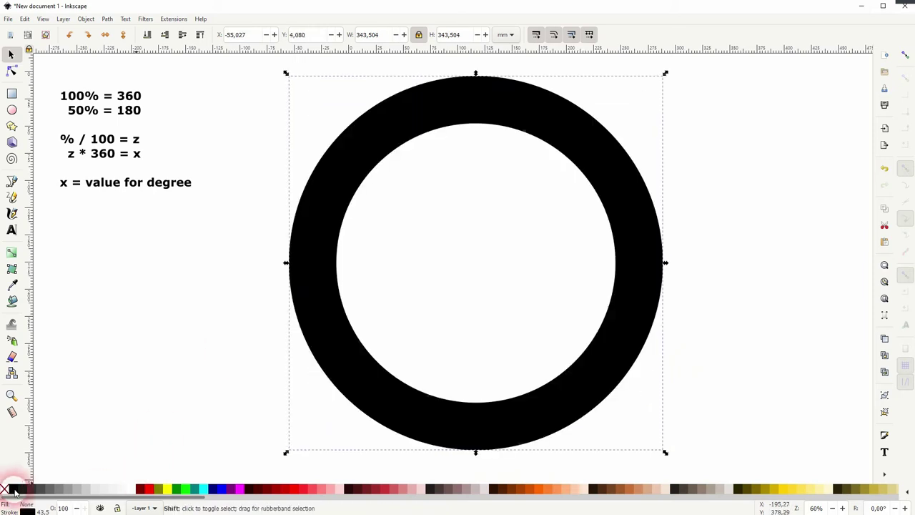
pyautogui.click(89, 20)
pyautogui.click(104, 42)
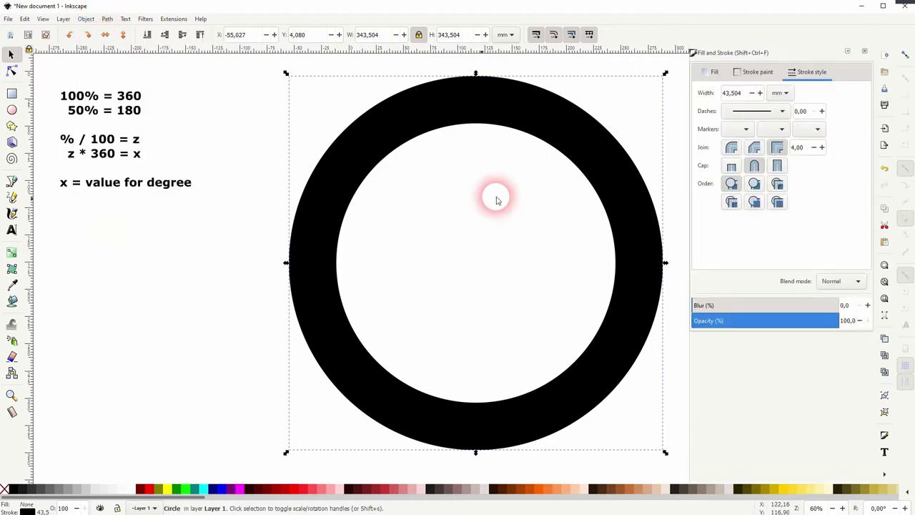
pyautogui.moveTo(745, 92); pyautogui.dragTo(702, 95)
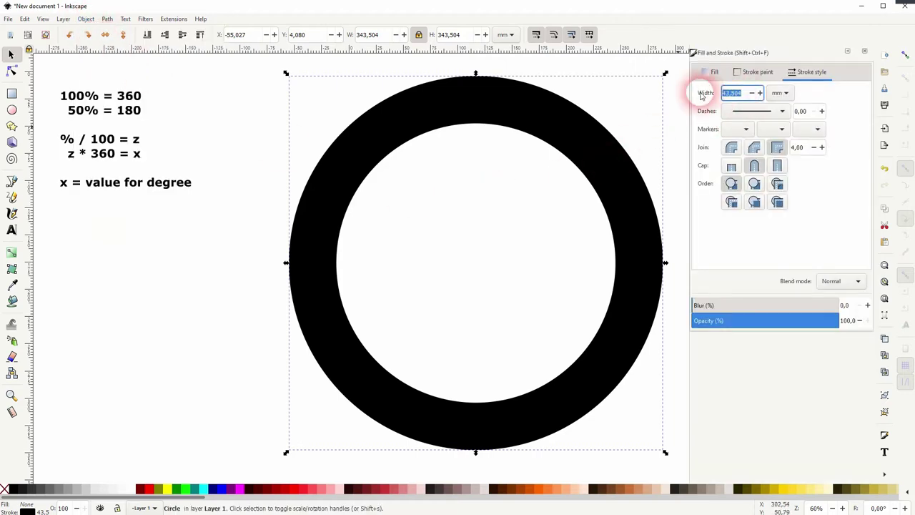
pyautogui.write('20')
pyautogui.press('Return')
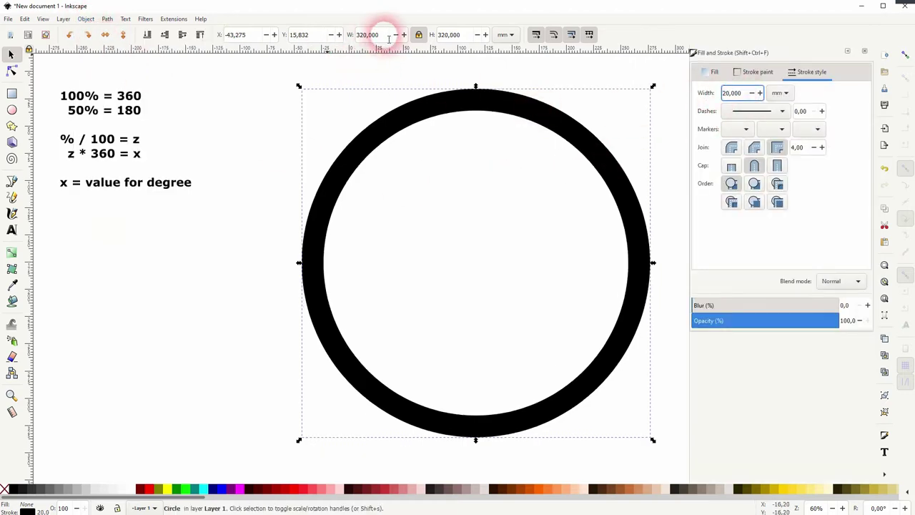
# Step: Resize the ring back to 300 mm wide and shift it slightly left
pyautogui.moveTo(382, 34); pyautogui.dragTo(356, 35)
pyautogui.write('300')
pyautogui.press('Return')
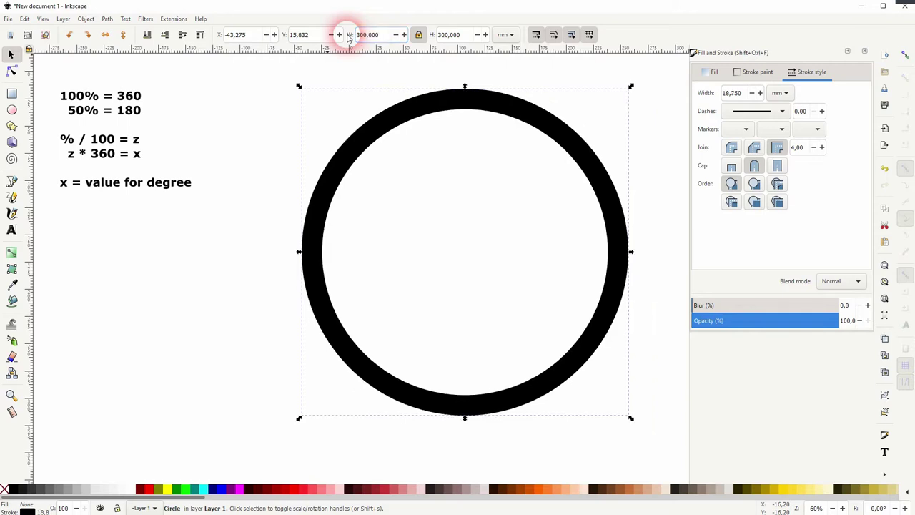
pyautogui.moveTo(601, 169); pyautogui.dragTo(581, 179)
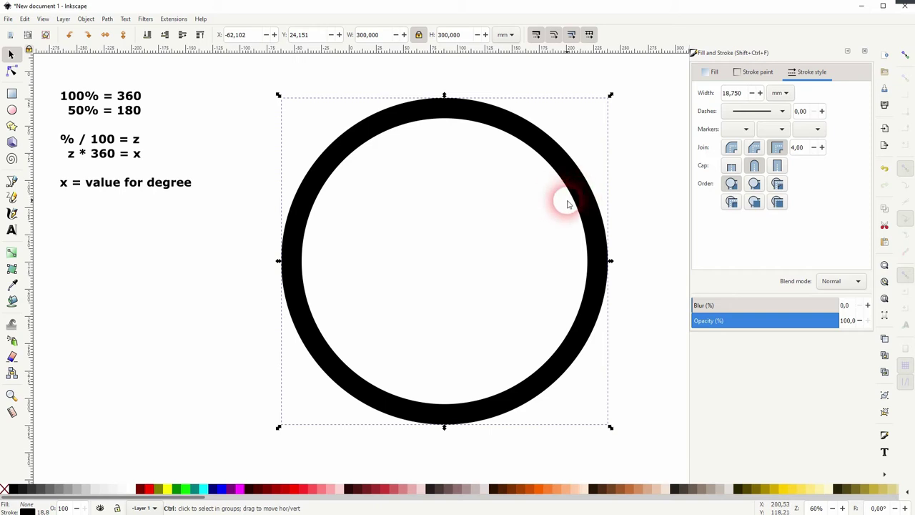
# Step: Shrink ring copies to 250 mm and 200 mm wide
pyautogui.click(349, 39)
pyautogui.write('250')
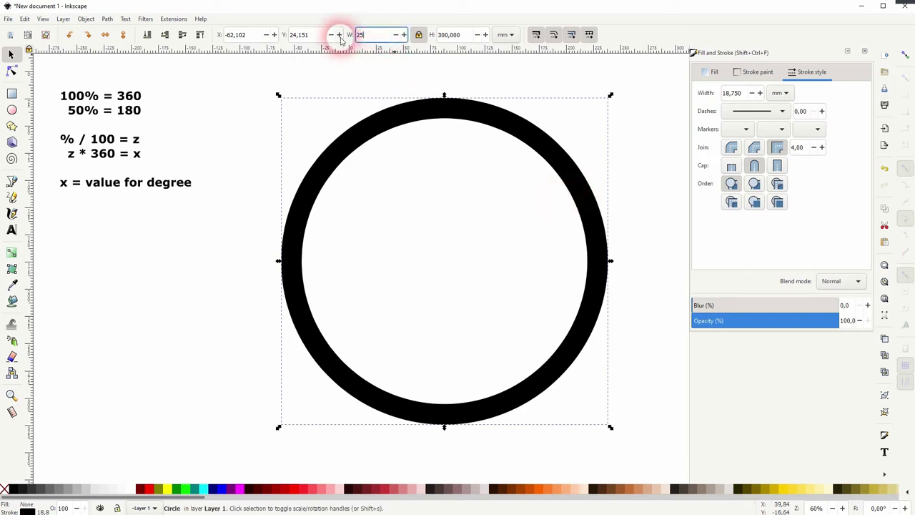
pyautogui.press('Return')
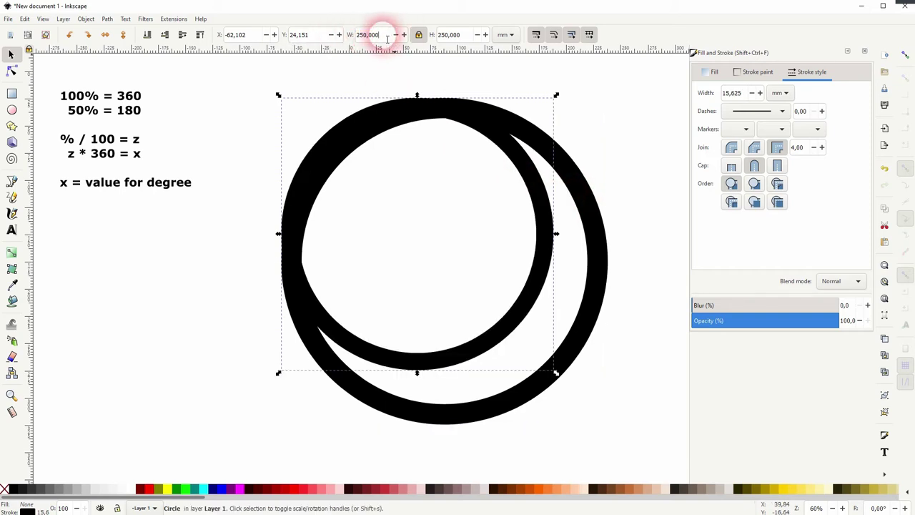
pyautogui.click(347, 37)
pyautogui.write('200')
pyautogui.press('Return')
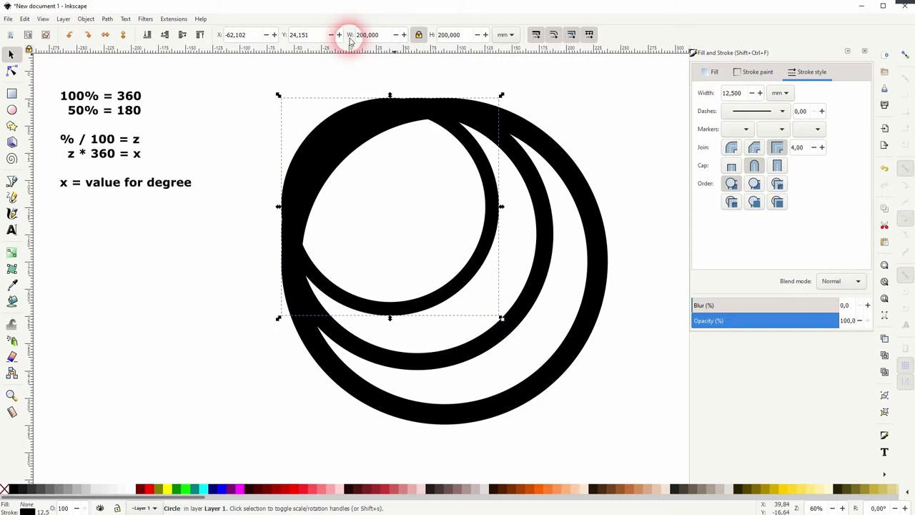
# Step: Shrink further copies to 150 mm and 100 mm, then select all five rings
pyautogui.click(357, 35)
pyautogui.write('150')
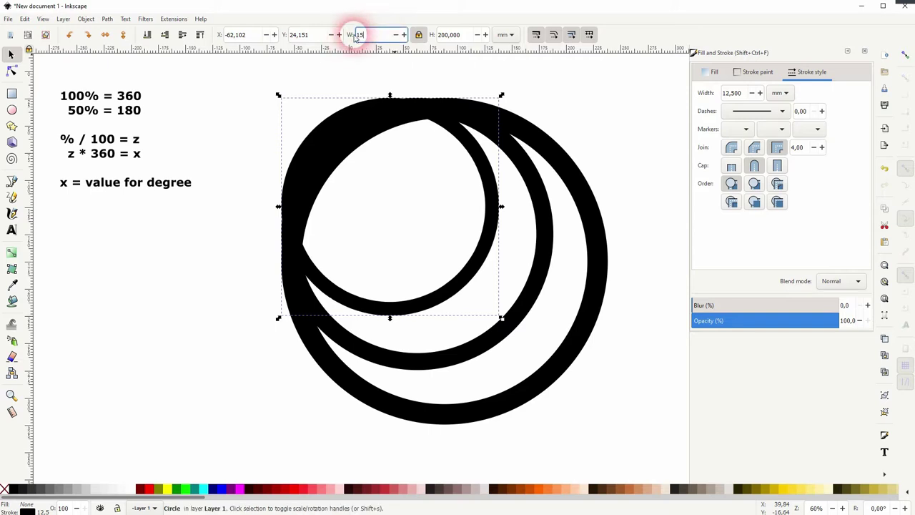
pyautogui.press('Return')
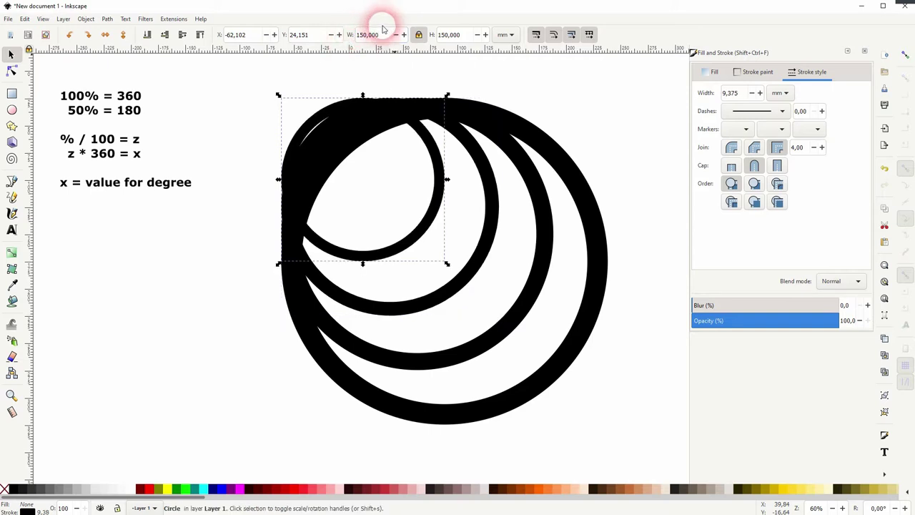
pyautogui.click(349, 36)
pyautogui.write('100')
pyautogui.press('Return')
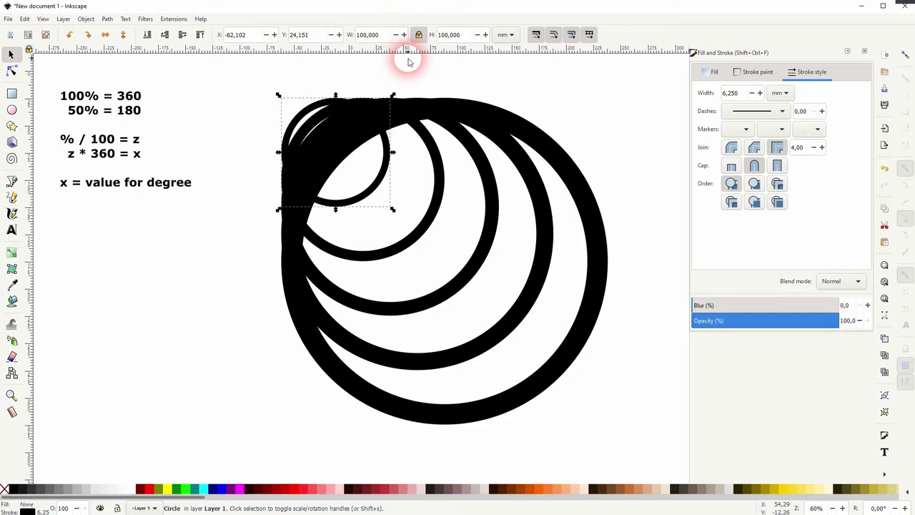
pyautogui.moveTo(243, 83)
pyautogui.mouseDown()
pyautogui.moveTo(620, 367)
pyautogui.moveTo(647, 437)
pyautogui.mouseUp()
# Step: Set the stroke width of all five rings to 20 mm, with the unit in millimetres
pyautogui.click(735, 94)
pyautogui.click(742, 98)
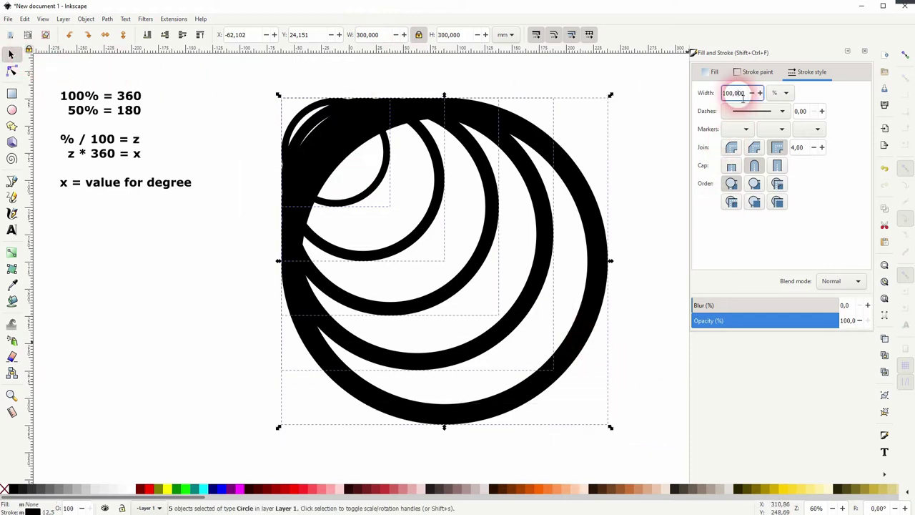
pyautogui.click(779, 93)
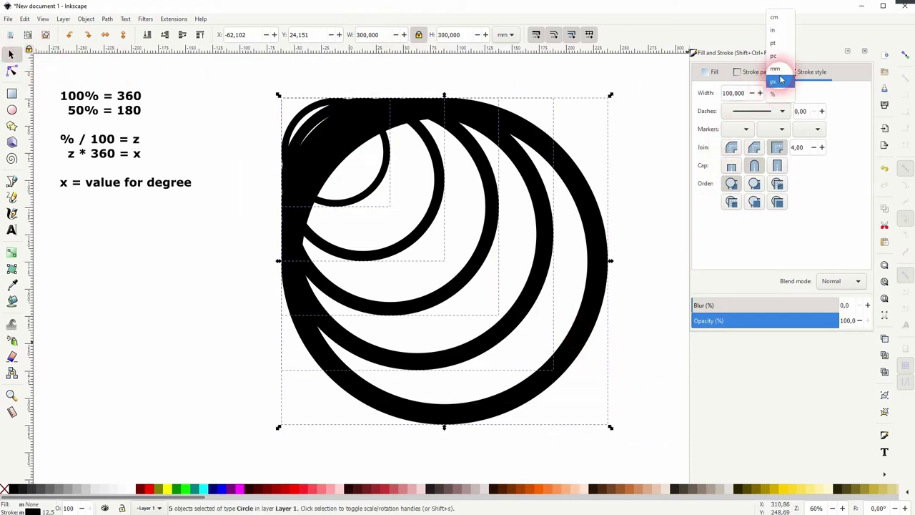
pyautogui.click(780, 77)
pyautogui.click(780, 93)
pyautogui.click(778, 83)
pyautogui.click(742, 93)
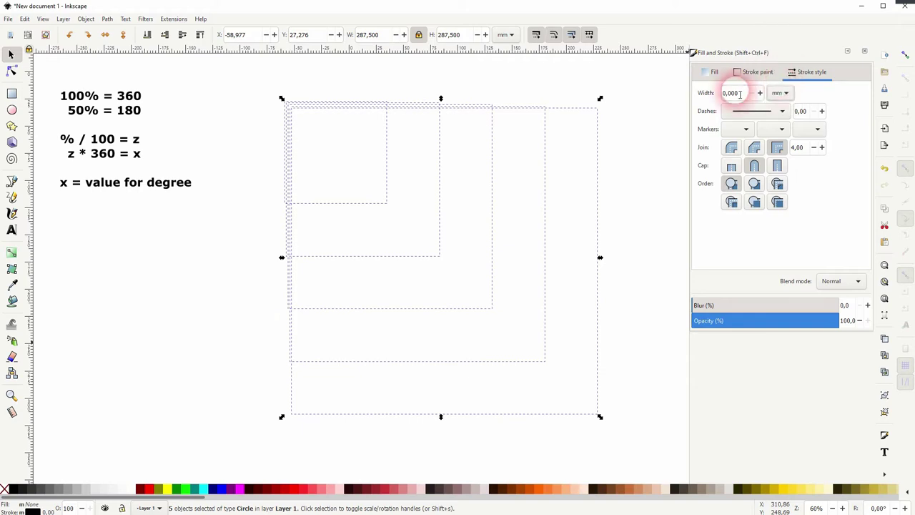
pyautogui.press('Return')
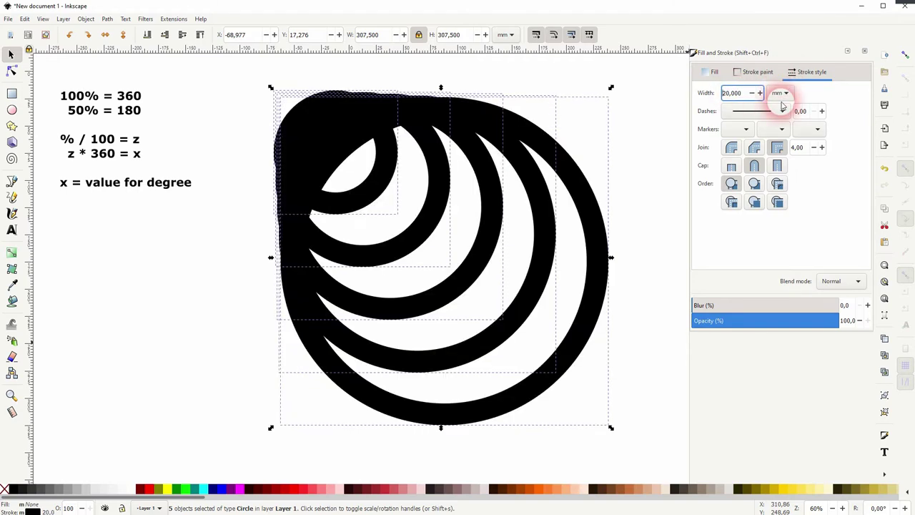
# Step: Centre the five rings on one another horizontally and vertically with Align and Distribute
pyautogui.click(86, 20)
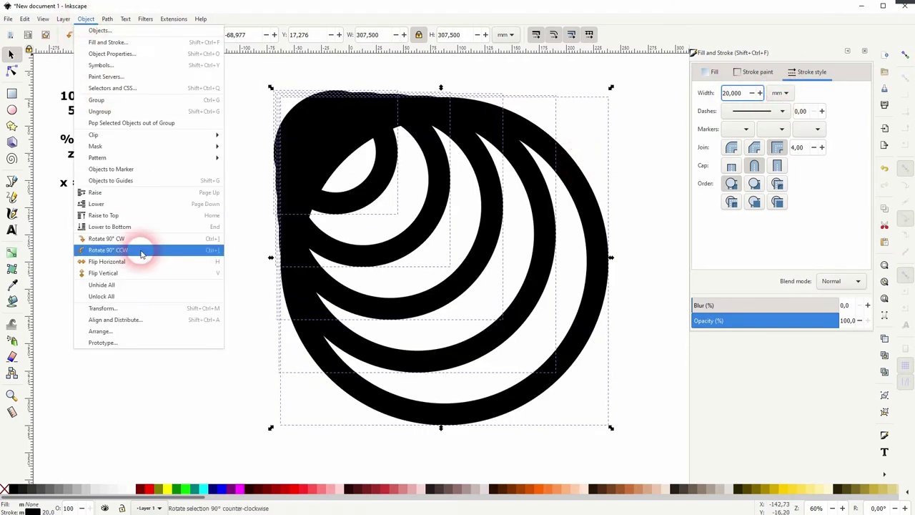
pyautogui.click(139, 319)
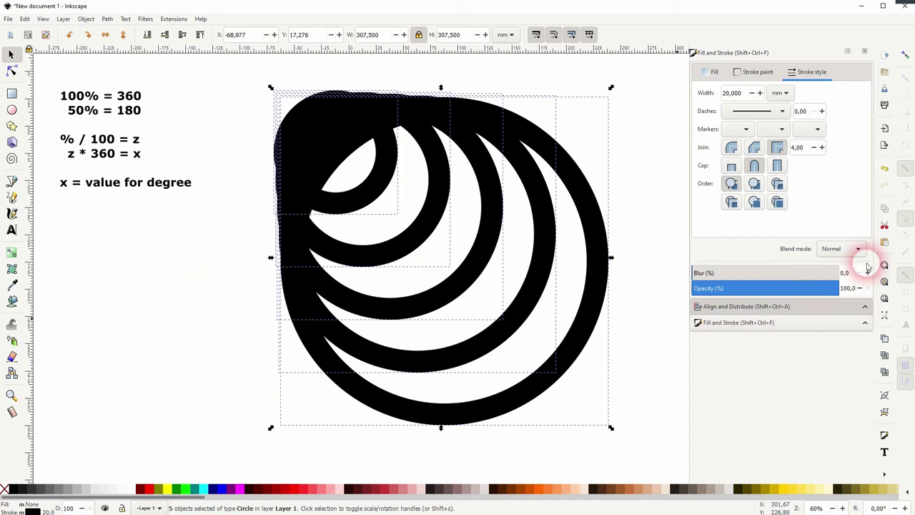
pyautogui.click(779, 308)
pyautogui.click(798, 111)
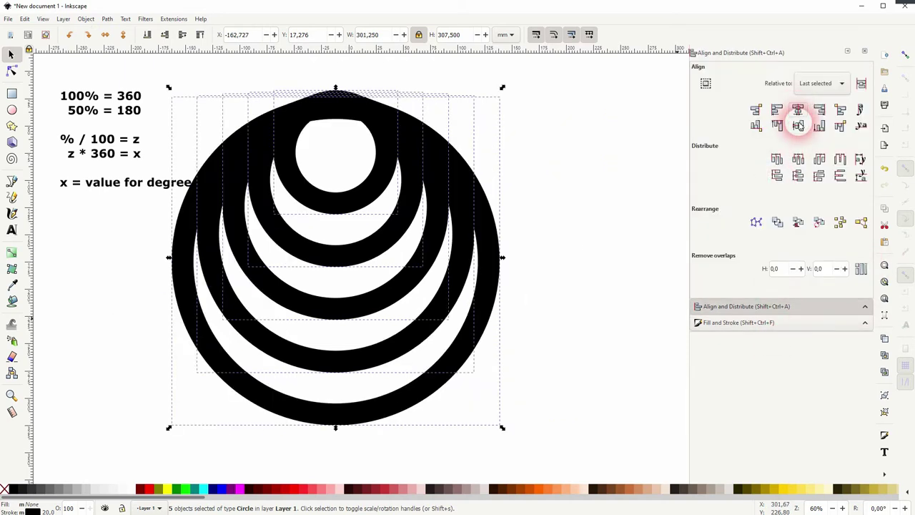
pyautogui.click(800, 126)
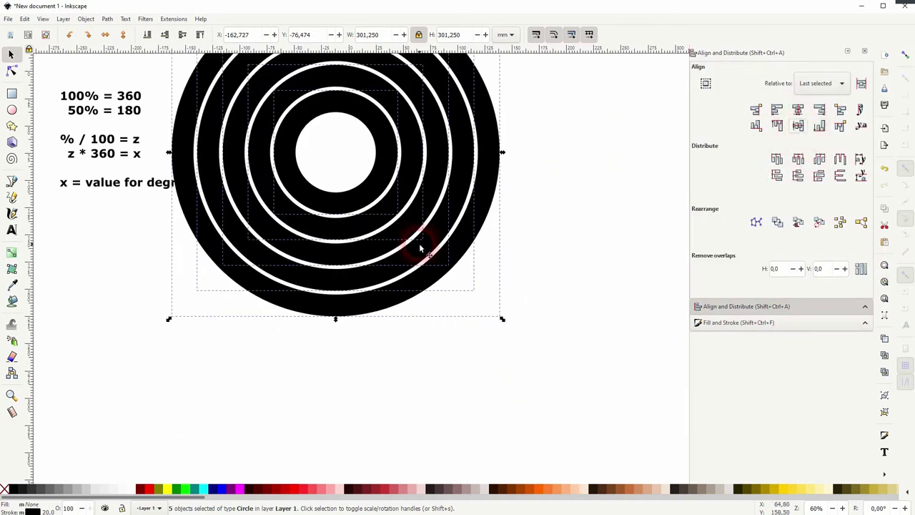
# Step: Move the concentric rings to the canvas centre, show the Stroke style tab, and deselect
pyautogui.click(405, 192)
pyautogui.moveTo(404, 191); pyautogui.dragTo(493, 297)
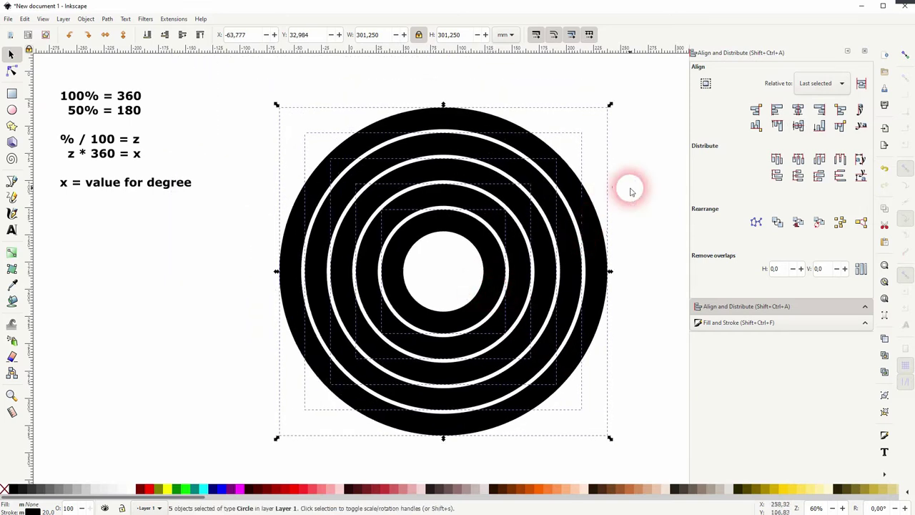
pyautogui.click(766, 322)
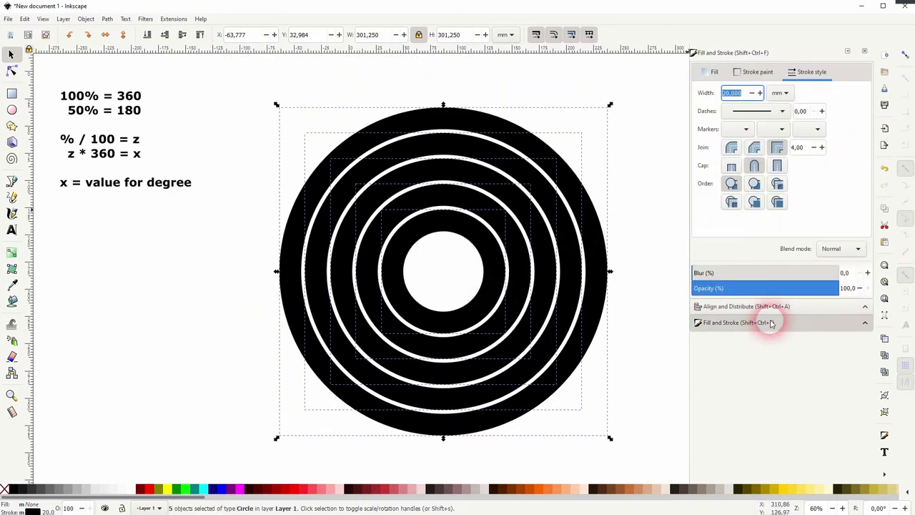
pyautogui.click(654, 252)
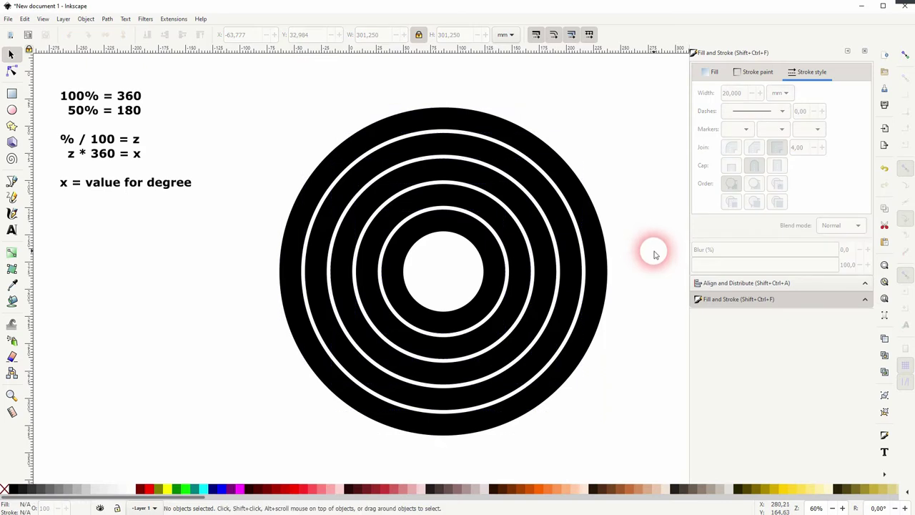
# Step: Give the innermost ring a dark red stroke and the second ring bright red
pyautogui.click(497, 270)
pyautogui.click(140, 489)
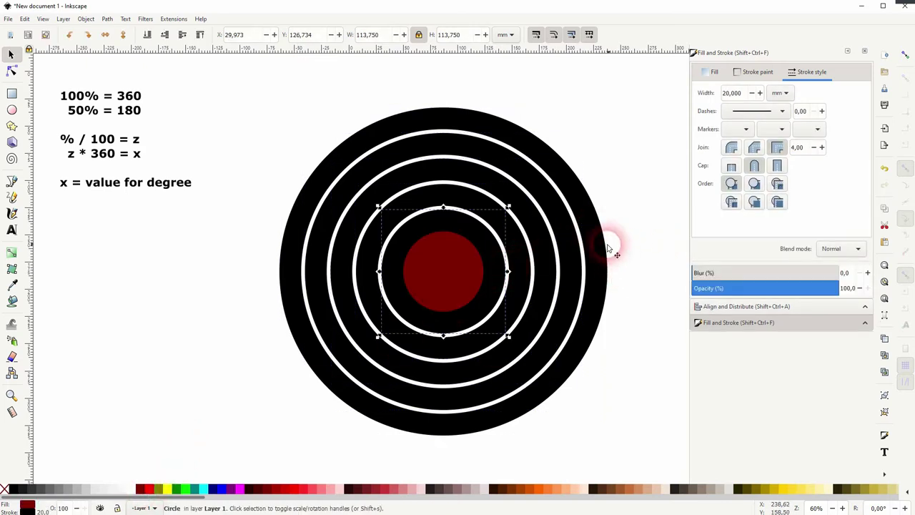
pyautogui.hotkey('ctrl', 'z')
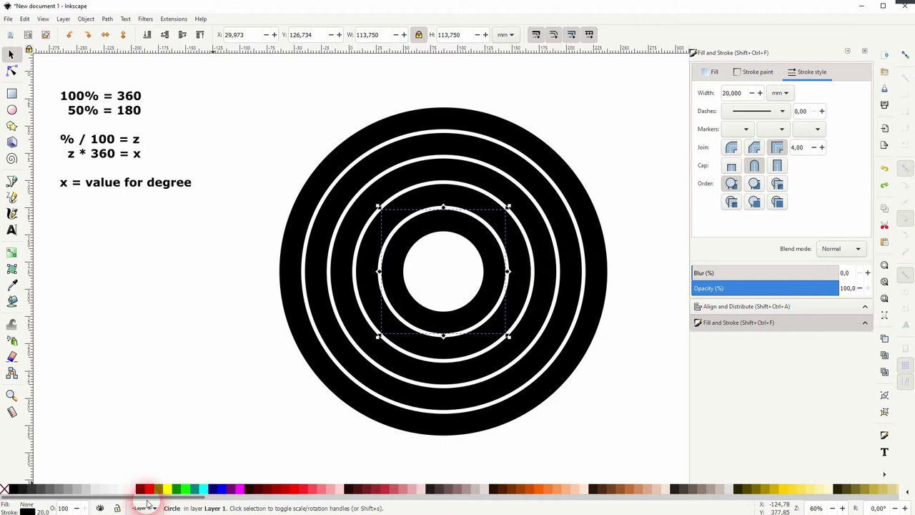
pyautogui.click(140, 489)
pyautogui.click(523, 266)
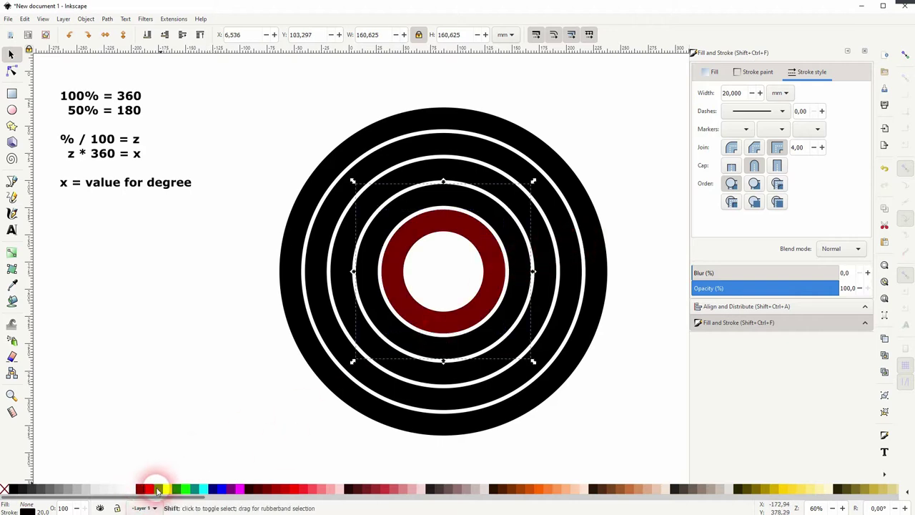
pyautogui.click(150, 489)
# Step: Colour the third ring olive, the fourth green, and the outermost bright green
pyautogui.click(550, 256)
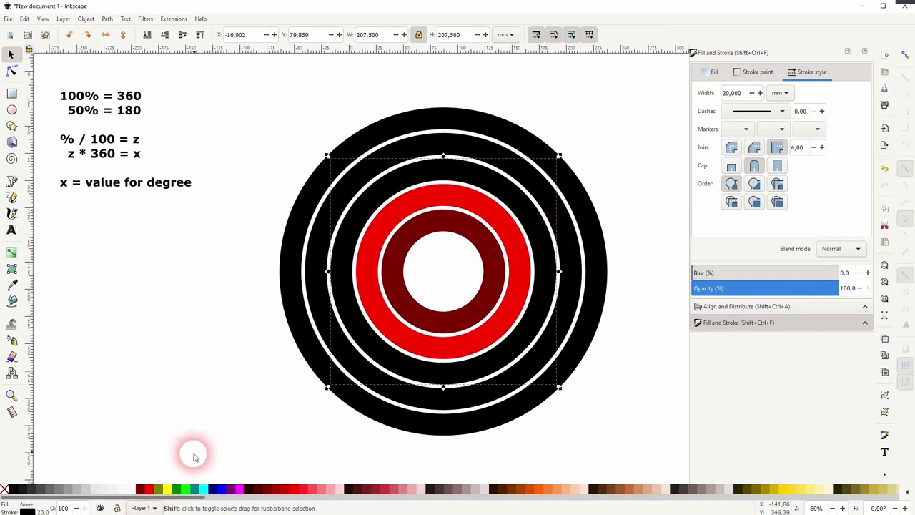
pyautogui.click(162, 489)
pyautogui.click(566, 296)
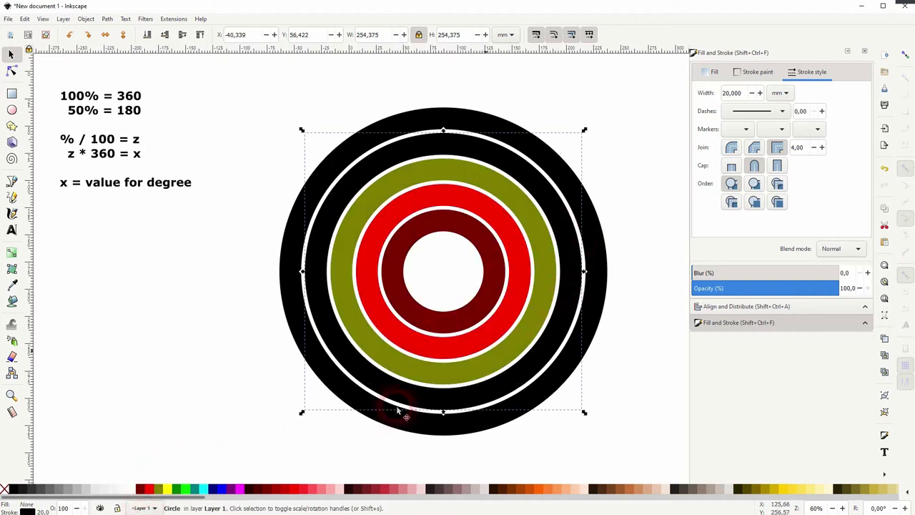
pyautogui.click(173, 489)
pyautogui.click(589, 324)
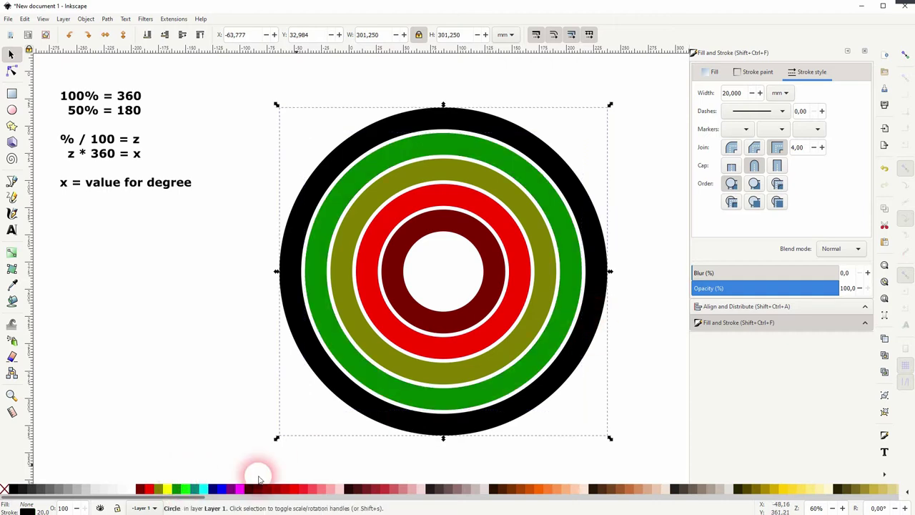
pyautogui.click(183, 489)
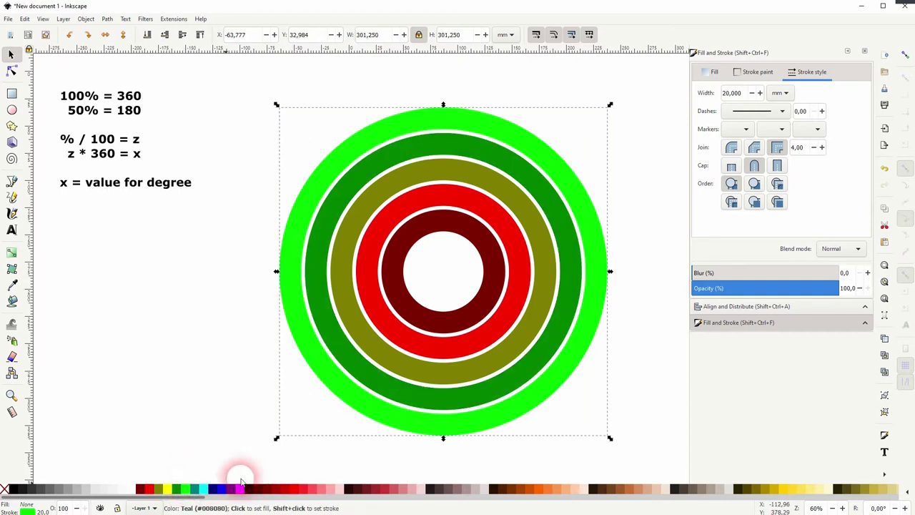
# Step: Make the outer ring teal and draw a small outline-free teal square left of the rings
pyautogui.click(195, 489)
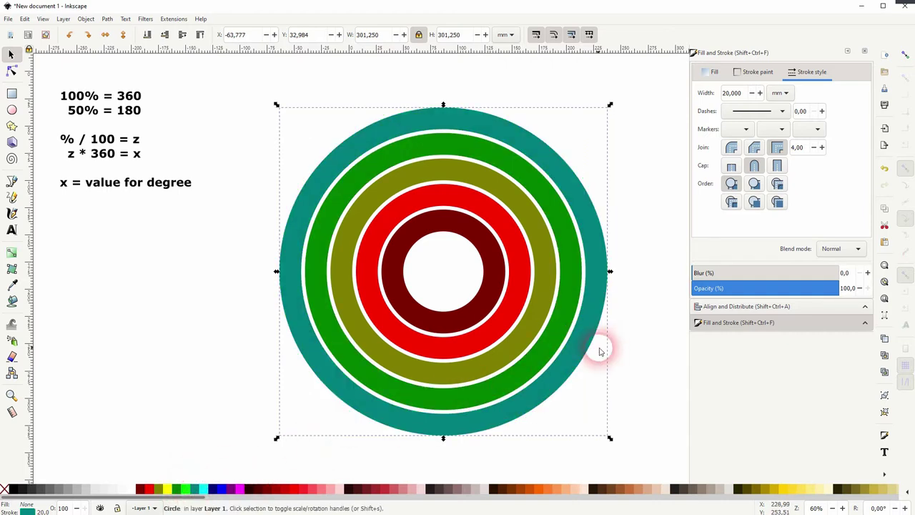
pyautogui.click(629, 340)
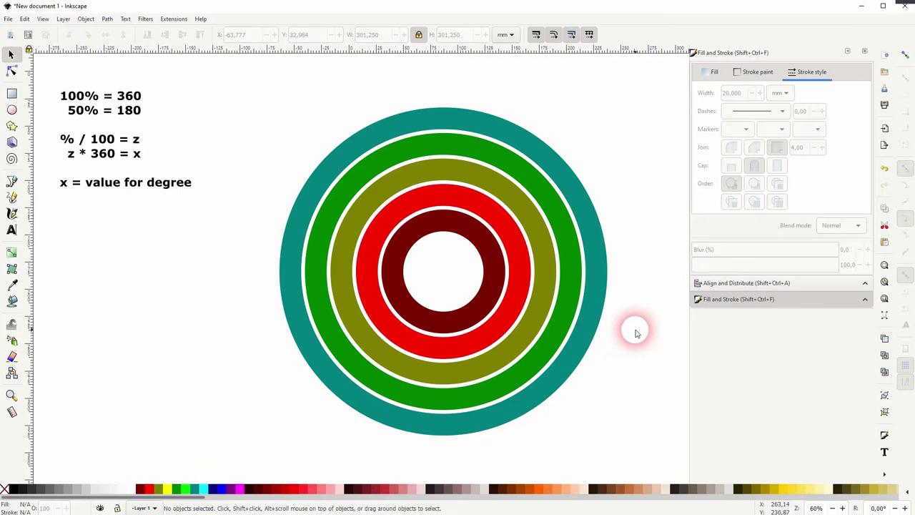
pyautogui.click(601, 266)
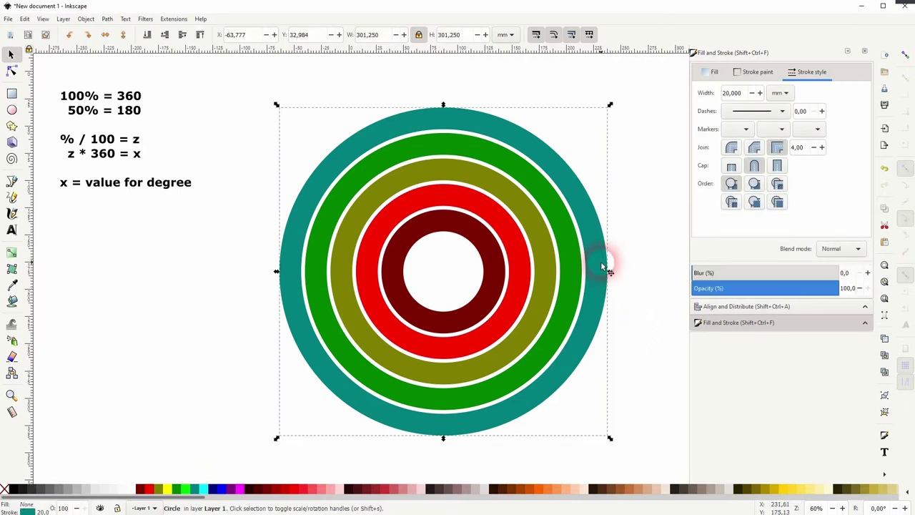
pyautogui.click(11, 94)
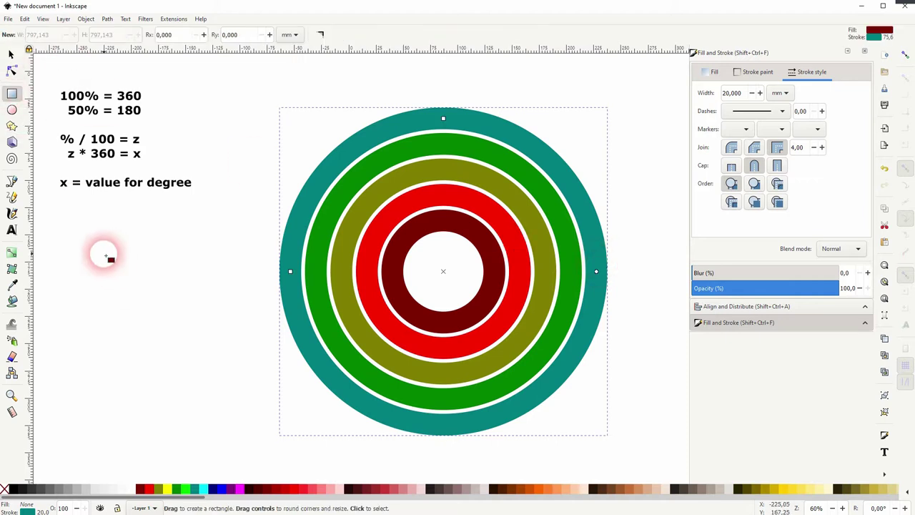
pyautogui.moveTo(93, 243); pyautogui.dragTo(143, 292)
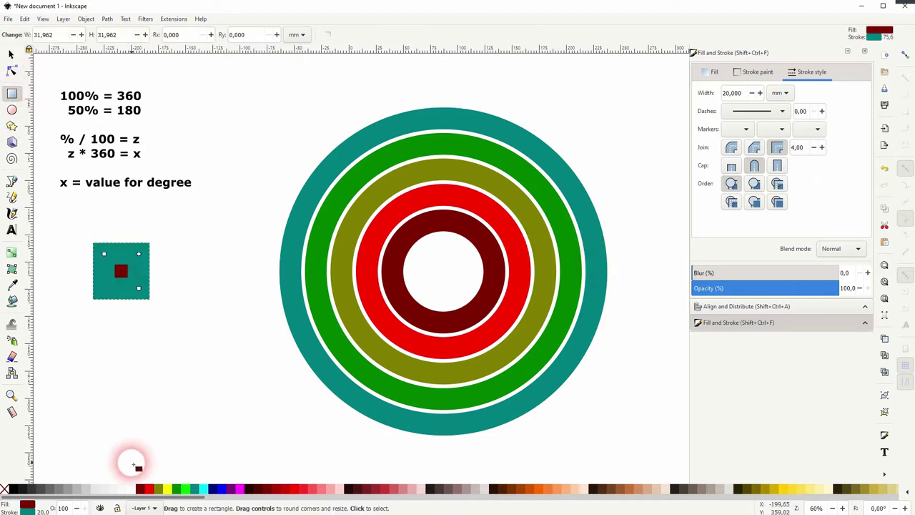
pyautogui.keyDown('shift'); pyautogui.click(4, 491); pyautogui.keyUp('shift')
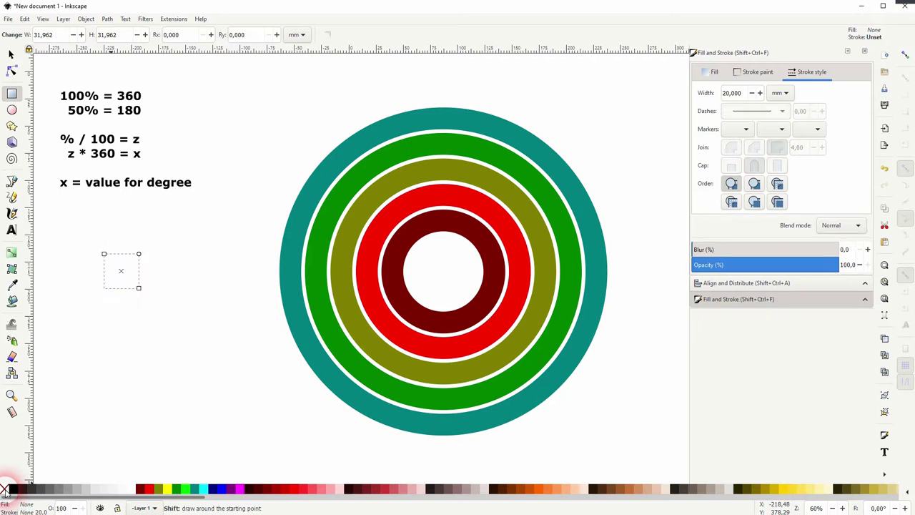
pyautogui.click(195, 491)
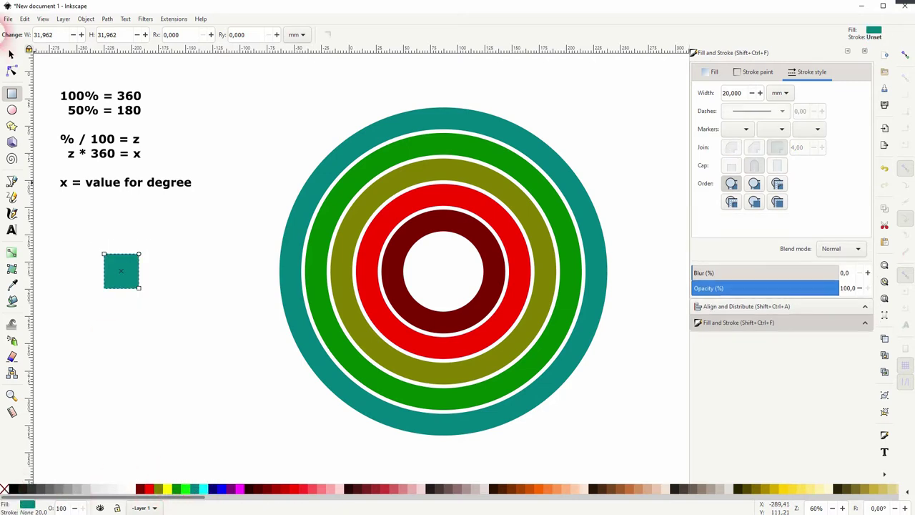
pyautogui.click(10, 54)
pyautogui.moveTo(116, 262); pyautogui.dragTo(77, 269)
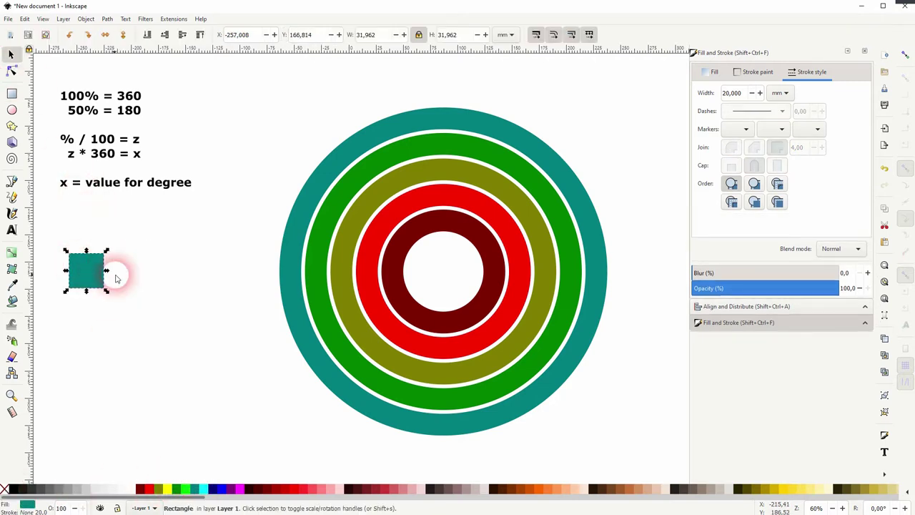
# Step: Add a '25%' text label beside the teal square and line it up with the square
pyautogui.click(12, 230)
pyautogui.click(133, 264)
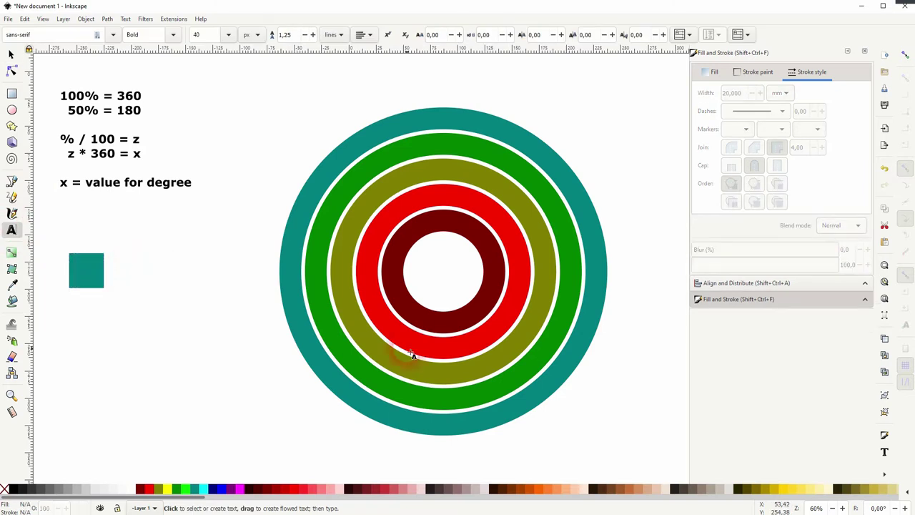
pyautogui.write('25')
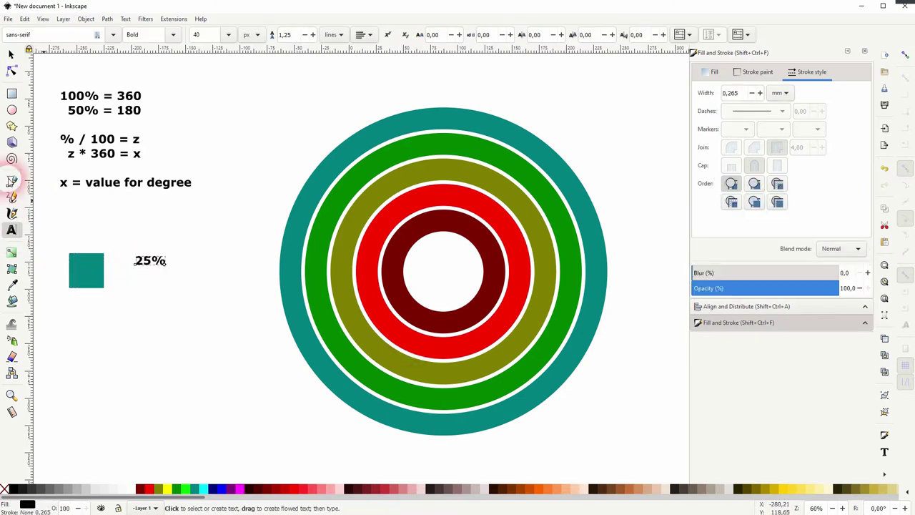
pyautogui.write('%')
pyautogui.click(11, 55)
pyautogui.click(150, 261)
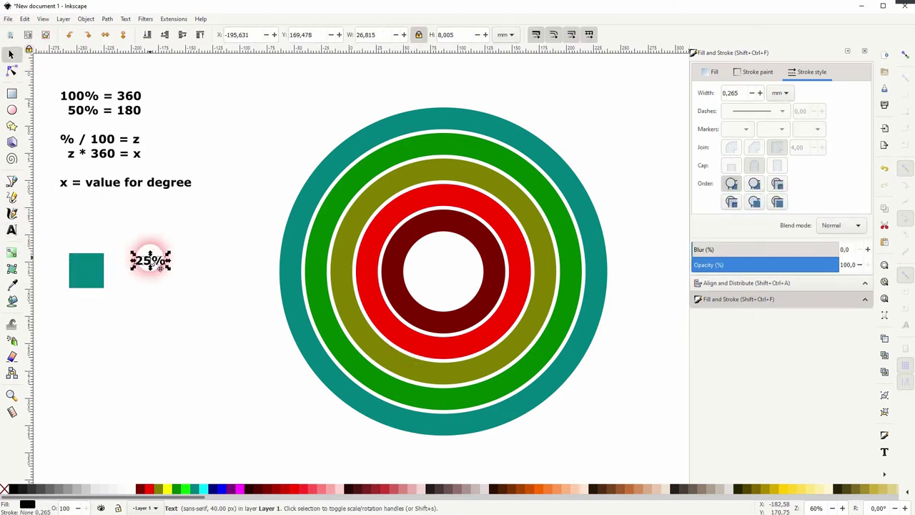
pyautogui.moveTo(151, 261); pyautogui.dragTo(139, 270)
pyautogui.click(588, 241)
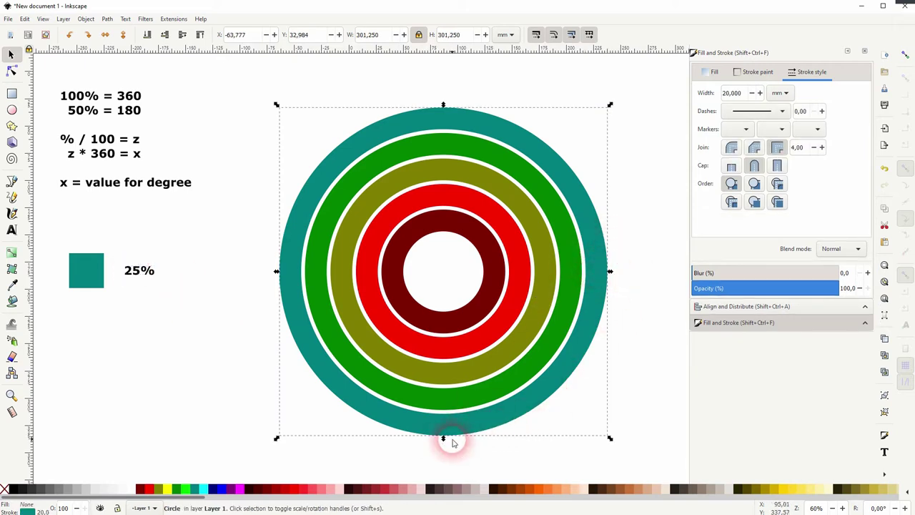
# Step: Start the worked-example text below the legend, beginning with '25'
pyautogui.click(92, 101)
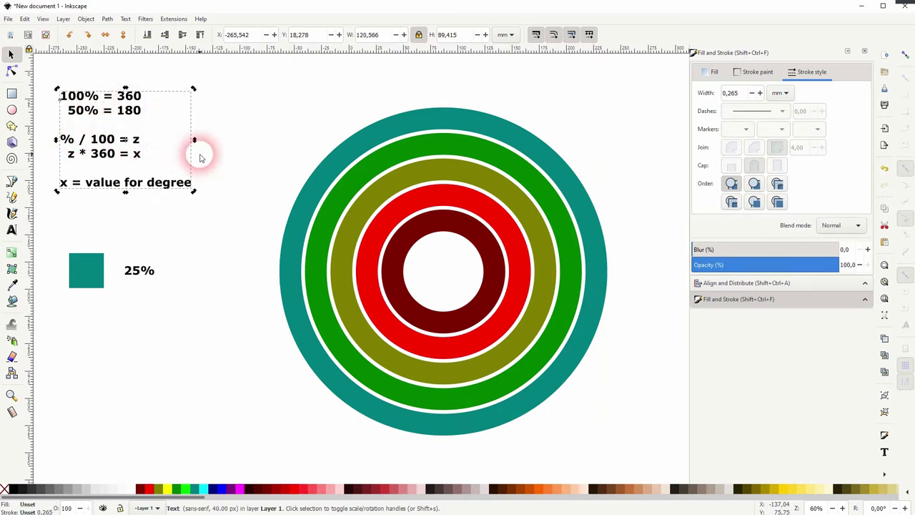
pyautogui.click(233, 151)
pyautogui.click(20, 229)
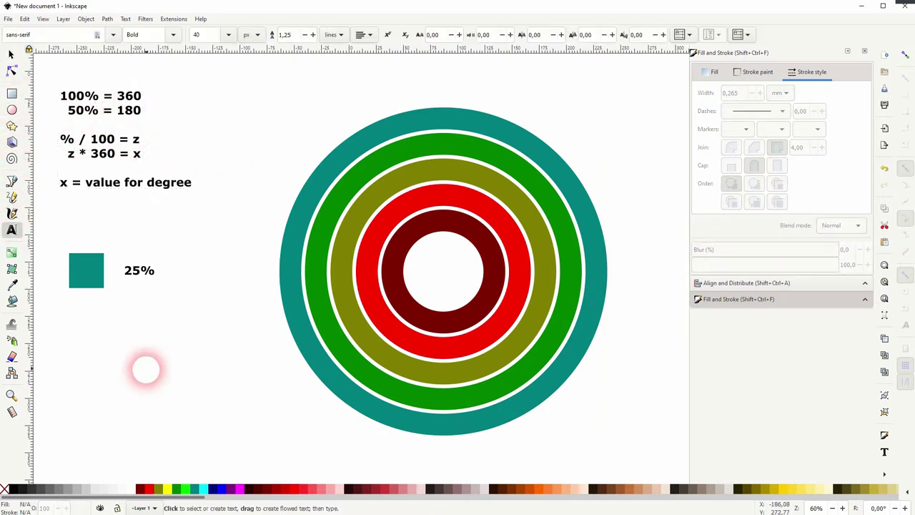
pyautogui.click(109, 347)
pyautogui.write('25 / 100 = 1/4 = z')
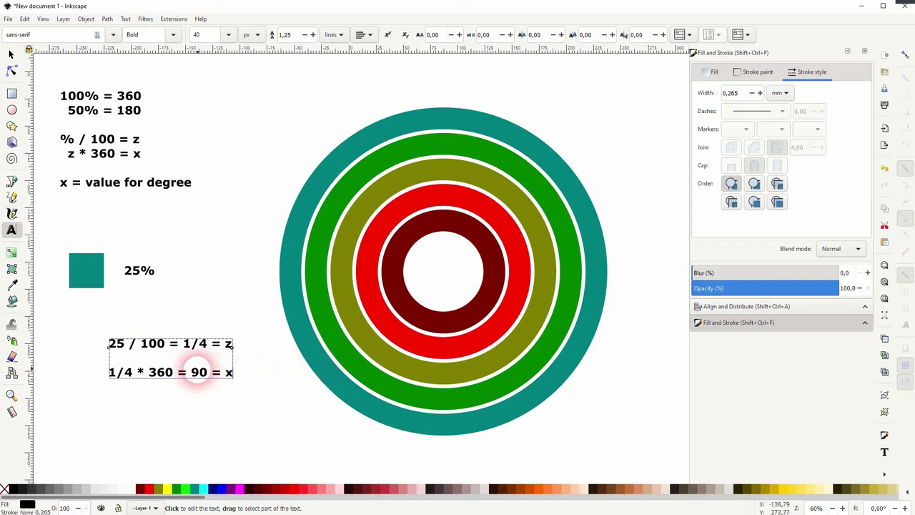
# Step: Cut the outer teal ring to an arc from 0° to 90° using the Ellipse tool controls
pyautogui.moveTo(192, 371); pyautogui.dragTo(207, 373)
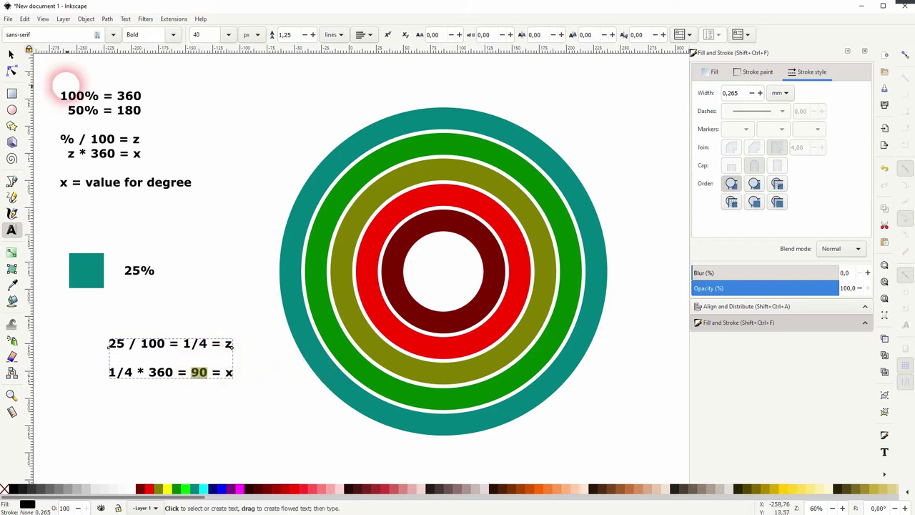
pyautogui.click(11, 55)
pyautogui.click(602, 264)
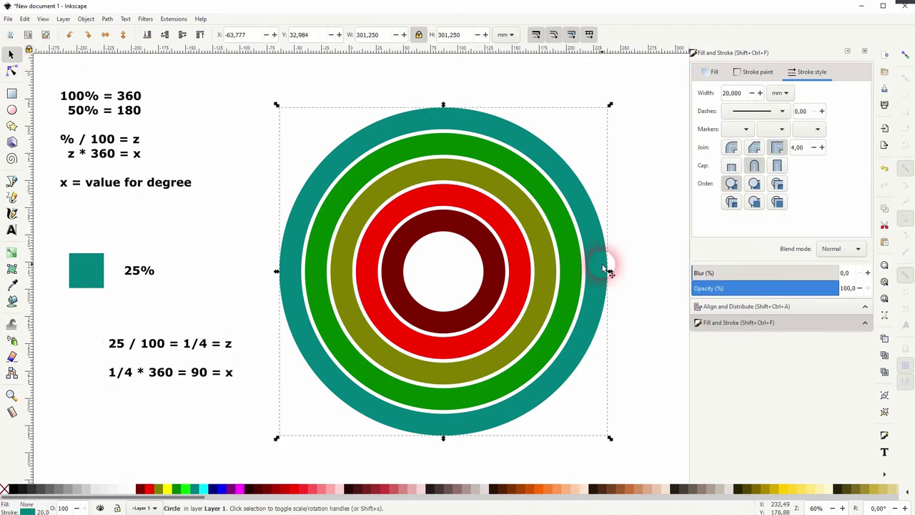
pyautogui.click(12, 110)
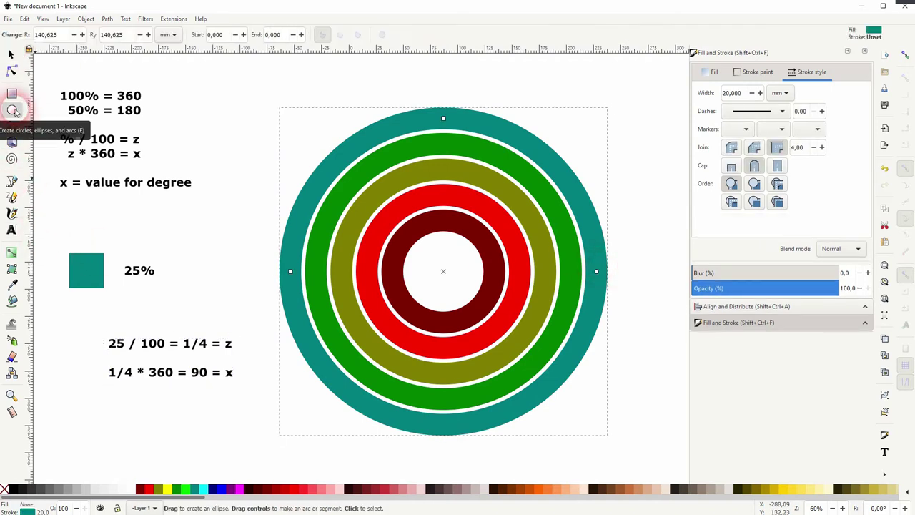
pyautogui.tripleClick(215, 34)
pyautogui.tripleClick(274, 35)
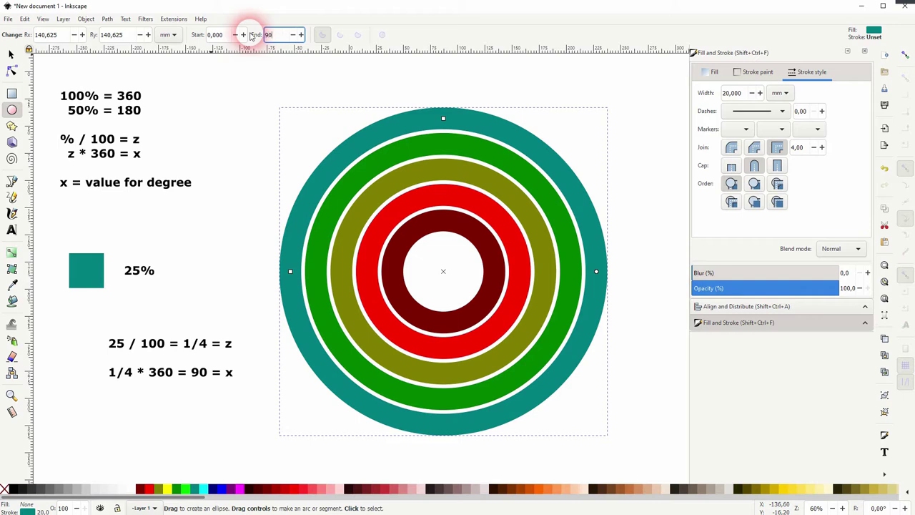
pyautogui.write('90')
pyautogui.press('Return')
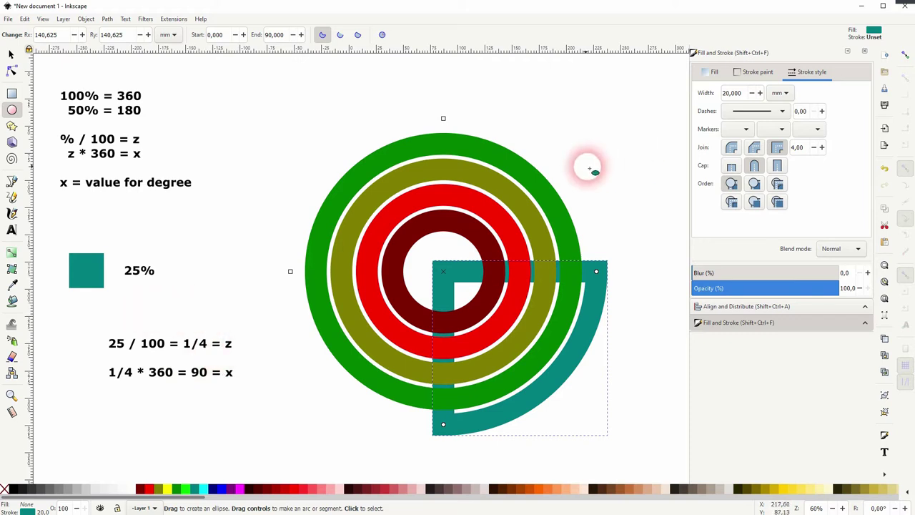
# Step: Change the legend label from 25% to 70%
pyautogui.click(11, 229)
pyautogui.click(136, 278)
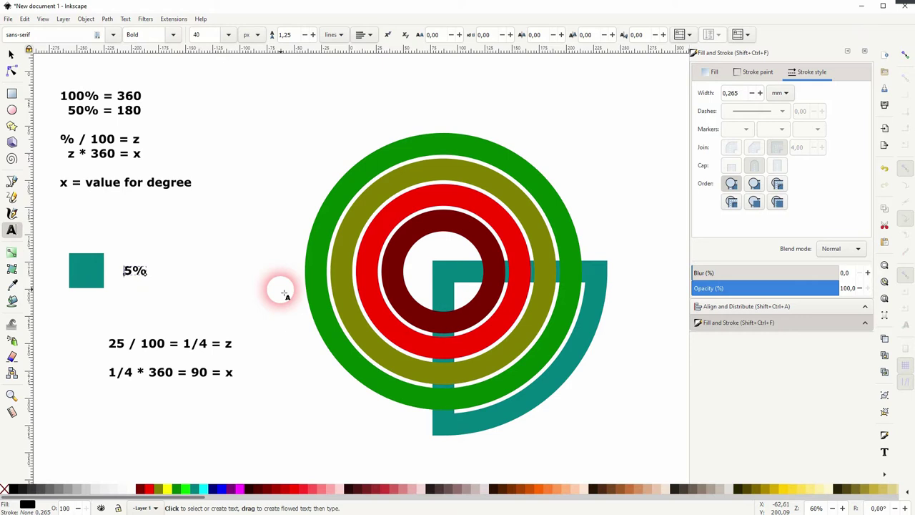
pyautogui.write('70')
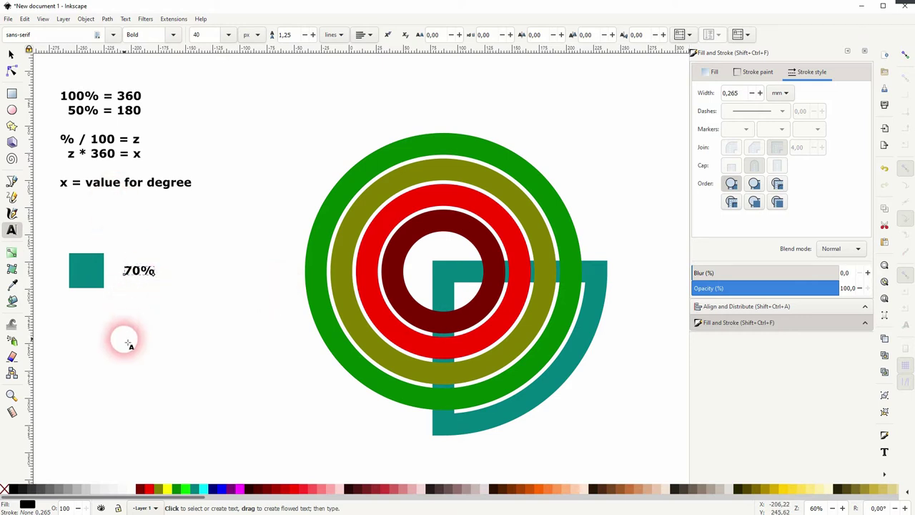
# Step: Write '70 / 100 = 7/10 = z' and '7/10 * 360 = 252 = x' below the legend
pyautogui.click(104, 329)
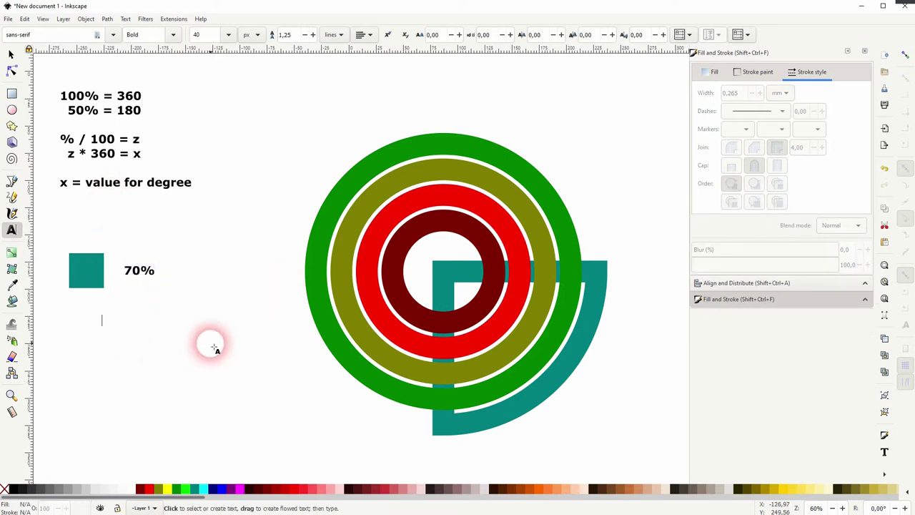
pyautogui.write('70 / 100 = 7/10 = z')
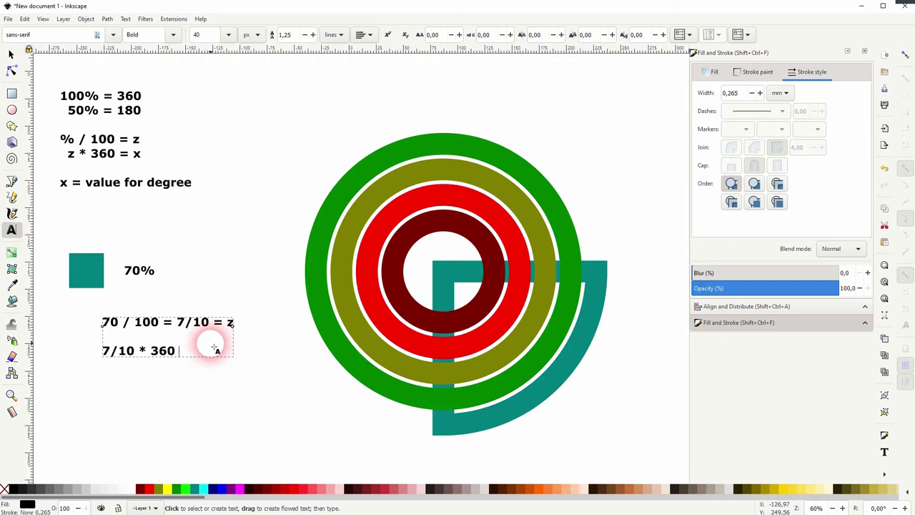
pyautogui.click(214, 348)
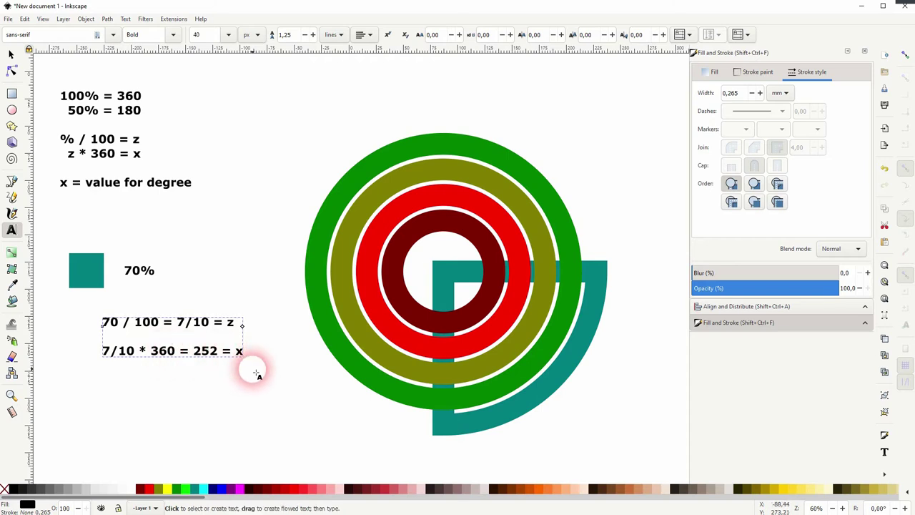
pyautogui.moveTo(193, 351); pyautogui.dragTo(223, 352)
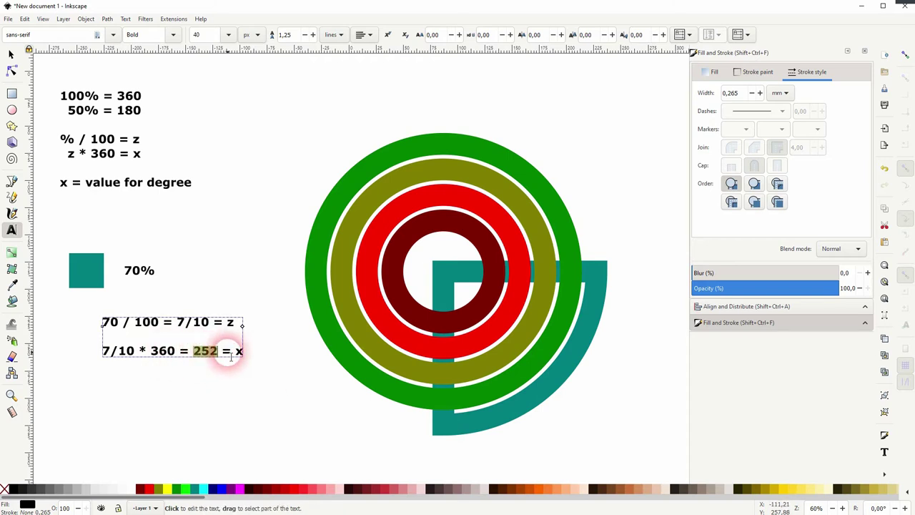
# Step: Set the teal arc's end angle to 252° so it sweeps 70% of the circle
pyautogui.click(11, 54)
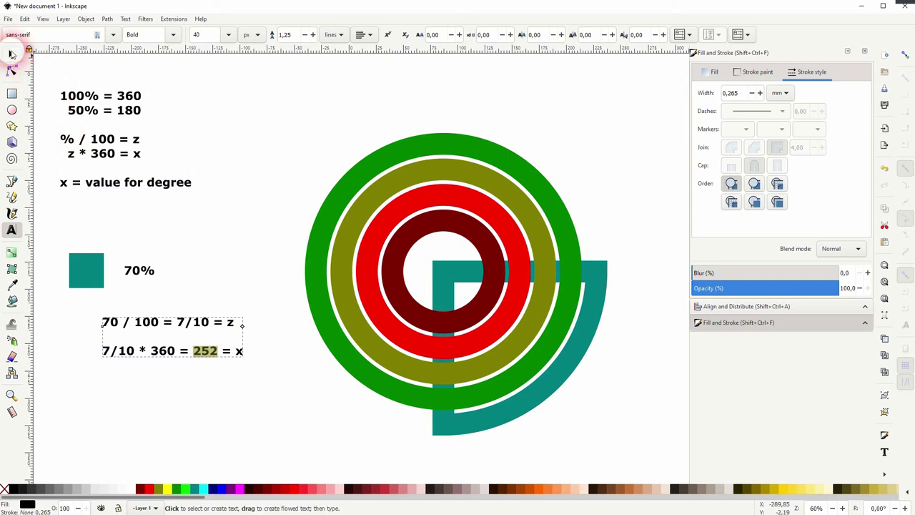
pyautogui.click(562, 380)
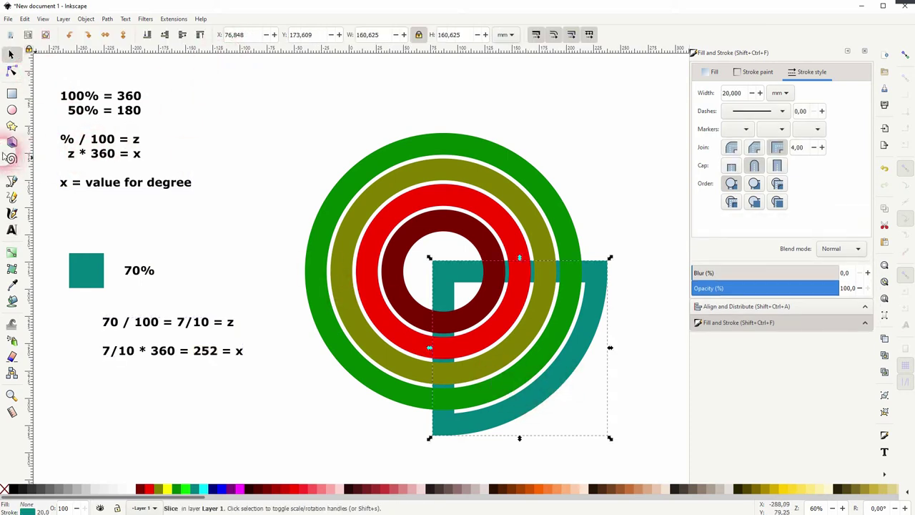
pyautogui.click(12, 109)
pyautogui.moveTo(284, 35); pyautogui.dragTo(259, 40)
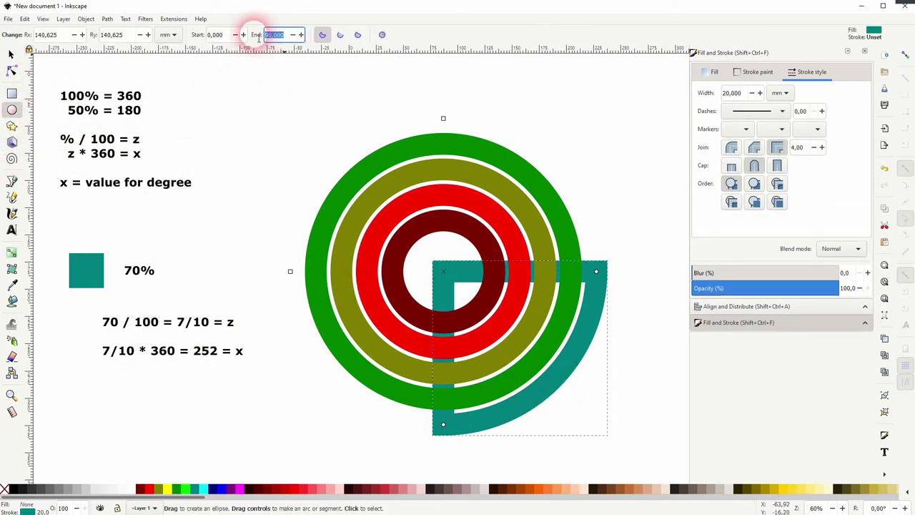
pyautogui.press('Return')
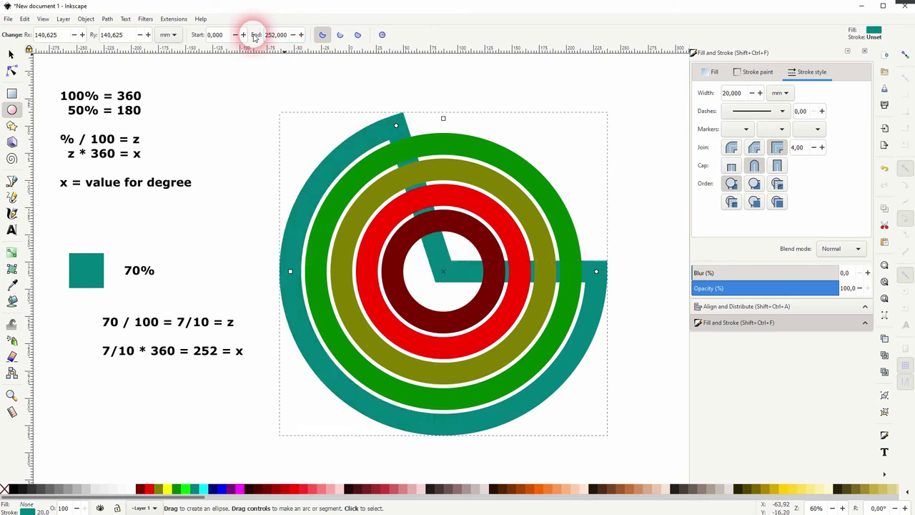
pyautogui.click(10, 54)
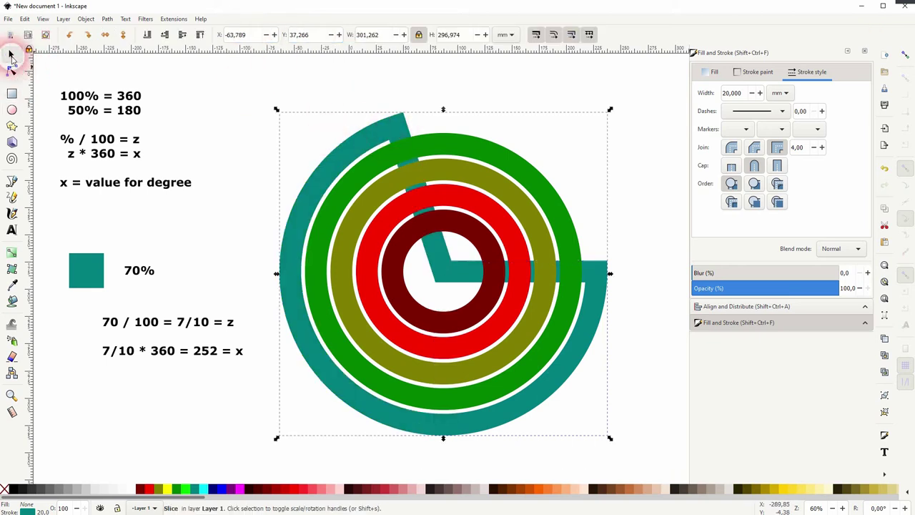
pyautogui.click(179, 214)
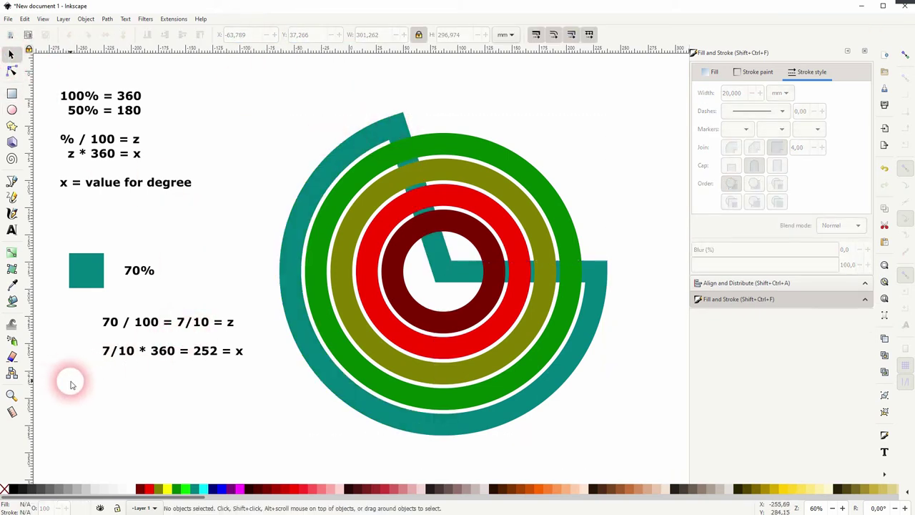
# Step: Delete the two equation lines, the 70% label and the teal square swatch
pyautogui.moveTo(84, 378); pyautogui.dragTo(246, 295)
pyautogui.press('Delete')
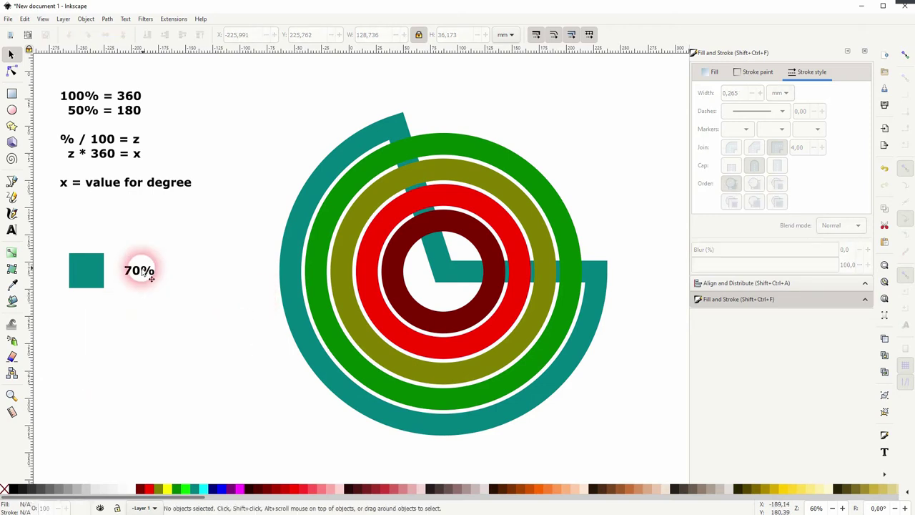
pyautogui.click(138, 269)
pyautogui.press('Delete')
pyautogui.click(79, 275)
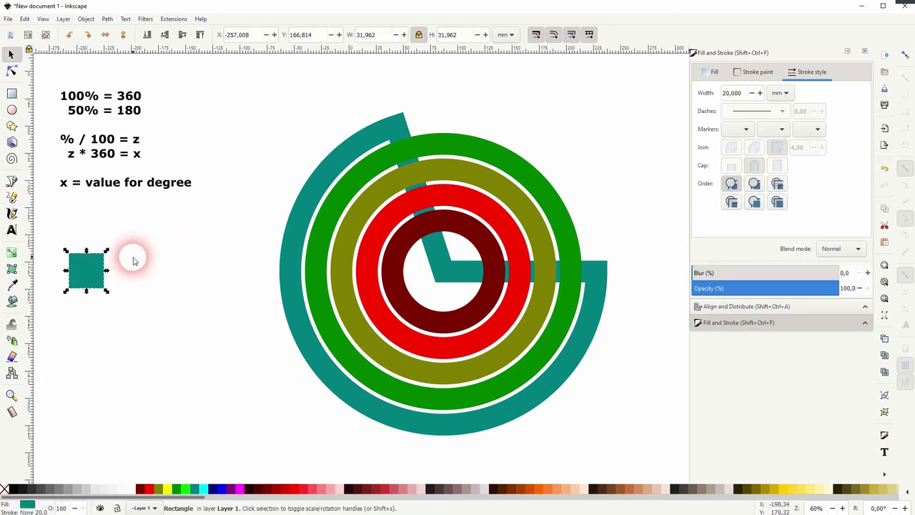
pyautogui.press('Delete')
# Step: Open the green ring into an arc ending upper left and the olive ring into a 169.067° arc
pyautogui.click(564, 232)
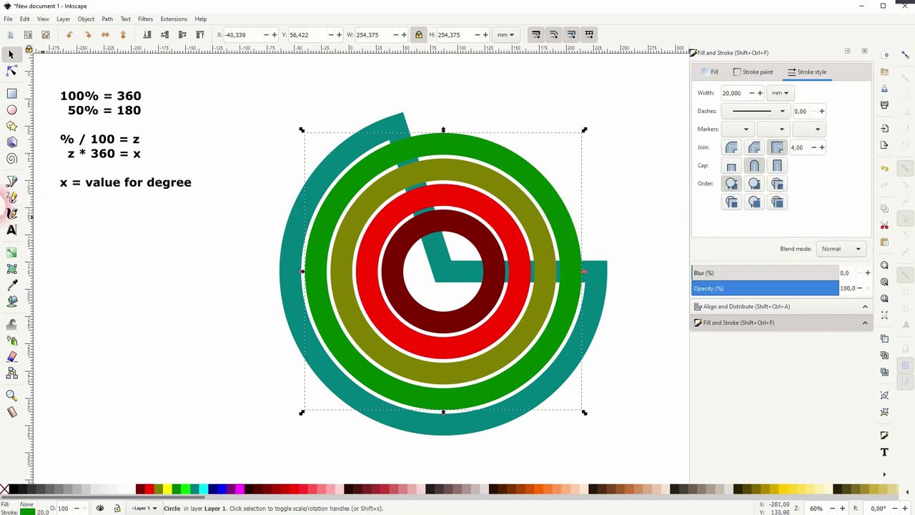
pyautogui.click(12, 110)
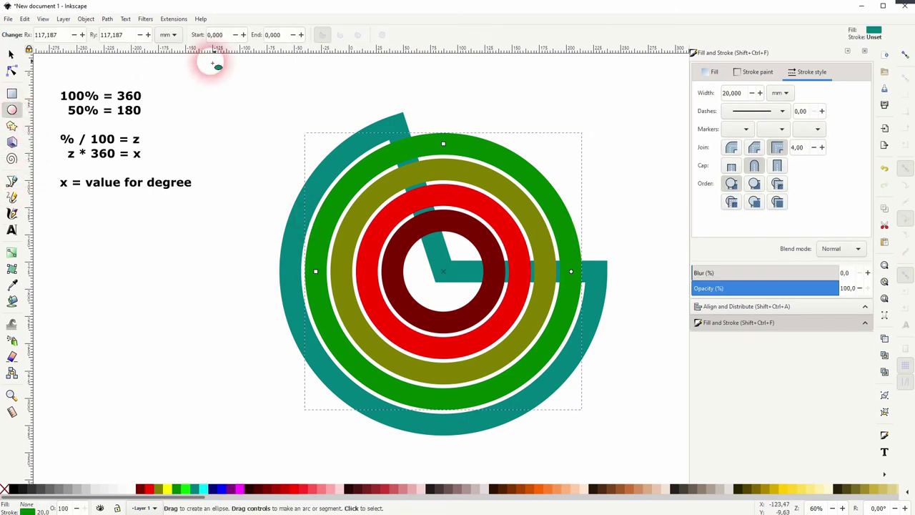
pyautogui.click(271, 34)
pyautogui.moveTo(572, 272); pyautogui.dragTo(260, 155)
pyautogui.click(22, 55)
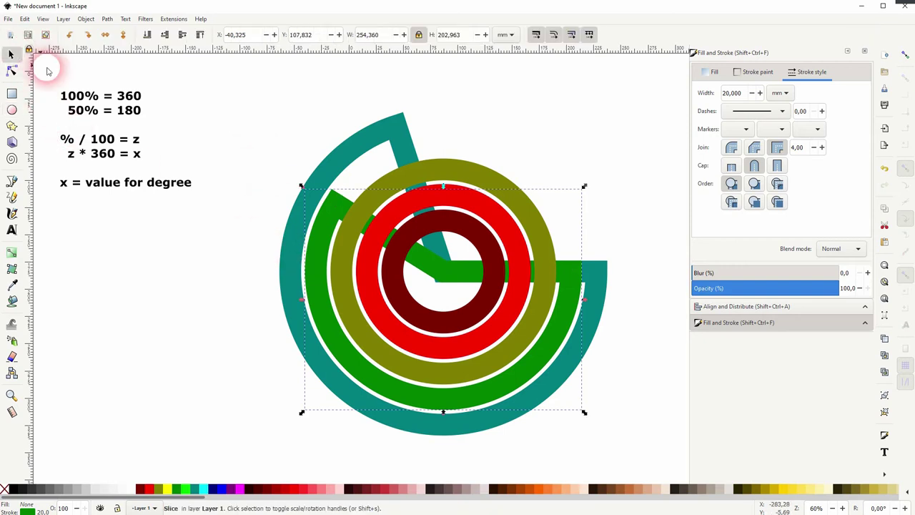
pyautogui.click(549, 254)
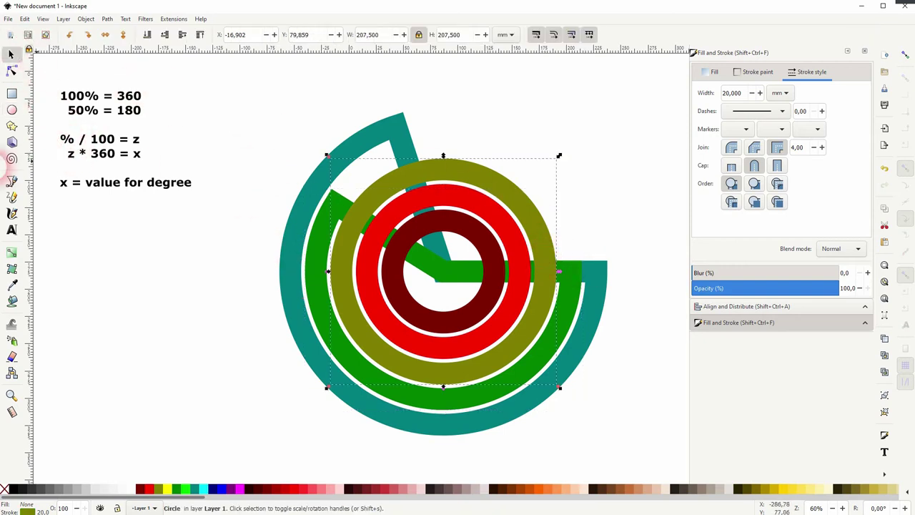
pyautogui.click(11, 109)
pyautogui.moveTo(548, 274); pyautogui.dragTo(195, 316)
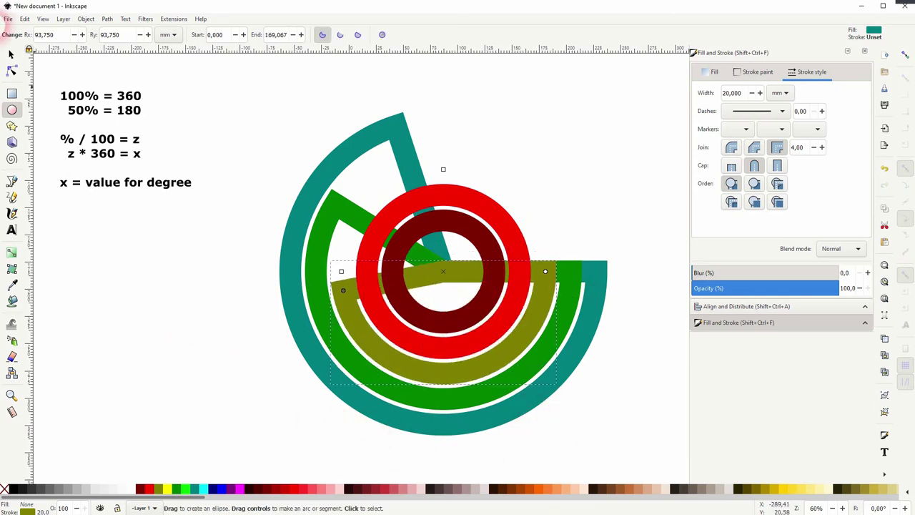
pyautogui.click(10, 53)
# Step: Open the red and dark red rings into arcs ending at 135.462° and 101.373°
pyautogui.click(499, 216)
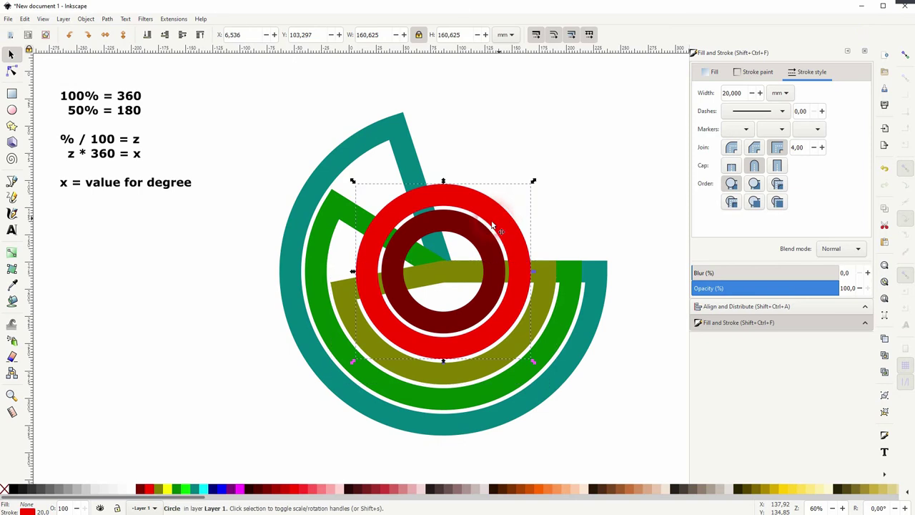
pyautogui.click(11, 110)
pyautogui.moveTo(531, 271); pyautogui.dragTo(385, 426)
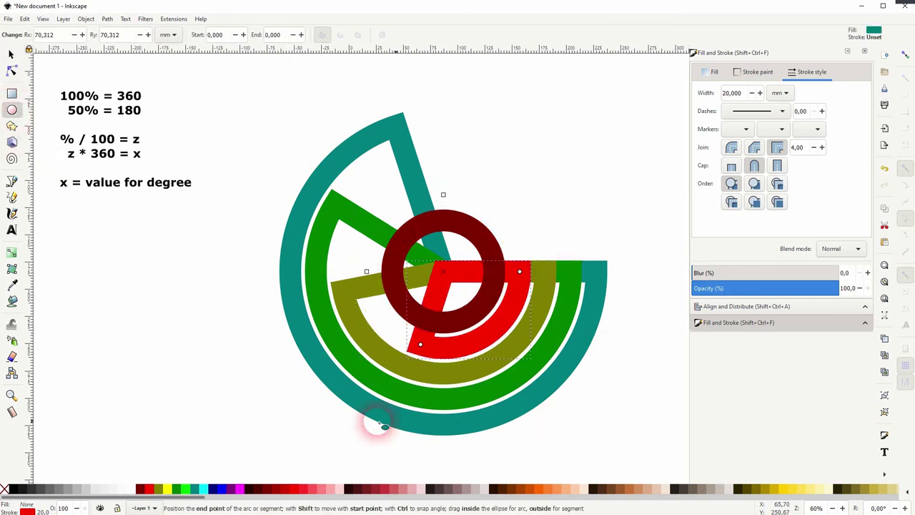
pyautogui.click(11, 54)
pyautogui.click(500, 236)
pyautogui.click(11, 109)
pyautogui.moveTo(494, 271); pyautogui.dragTo(421, 417)
pyautogui.click(11, 54)
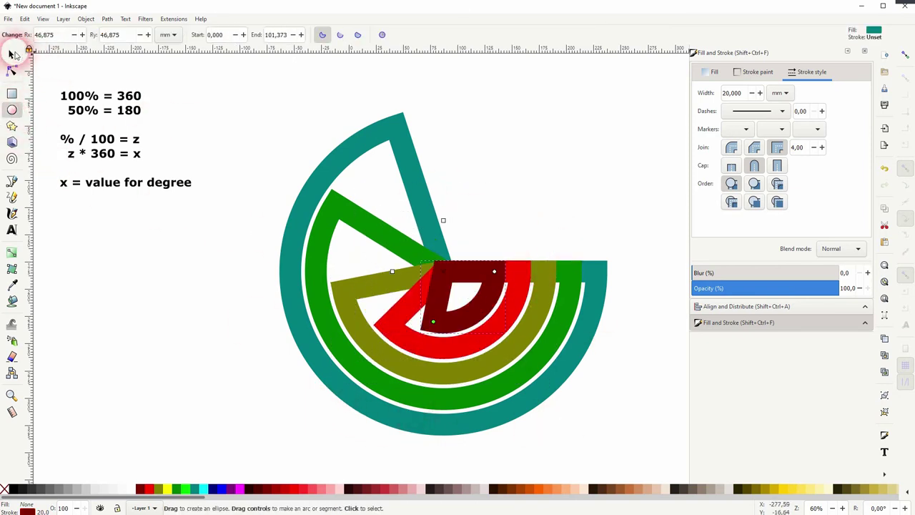
pyautogui.click(211, 318)
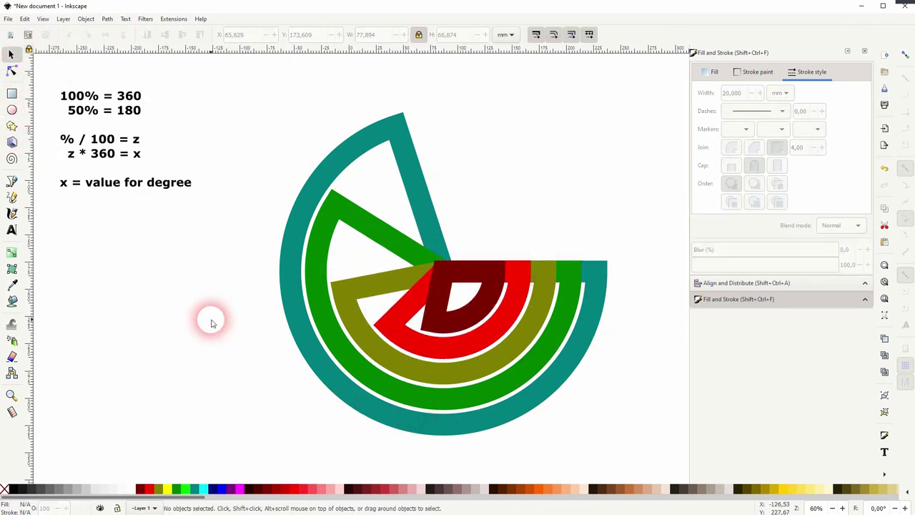
# Step: Raise the teal arc to the top, give it a black outline and close it into a 360° ring
pyautogui.click(413, 168)
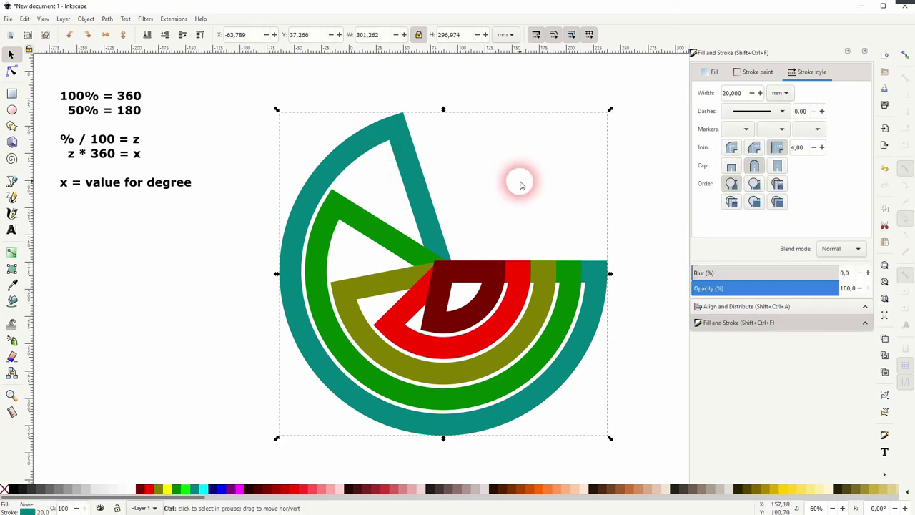
pyautogui.press('Home')
pyautogui.keyDown('shift'); pyautogui.click(12, 489); pyautogui.keyUp('shift')
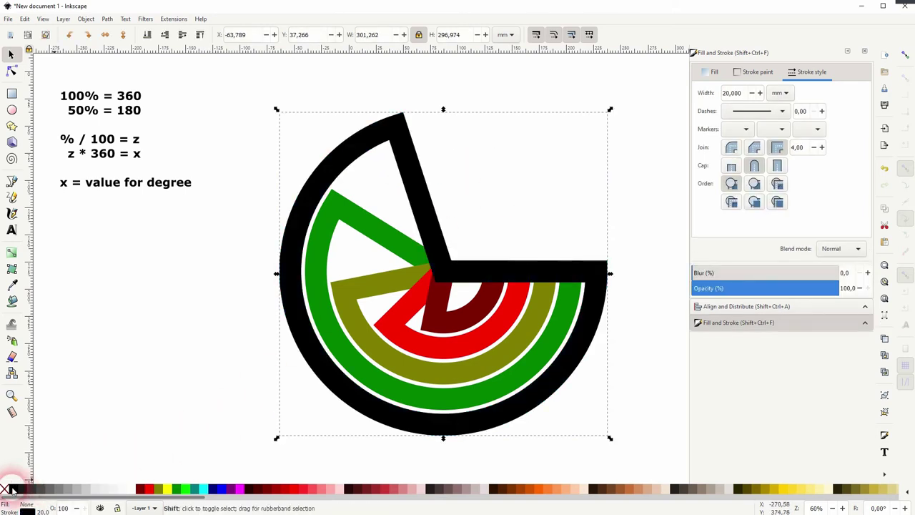
pyautogui.click(11, 110)
pyautogui.click(276, 38)
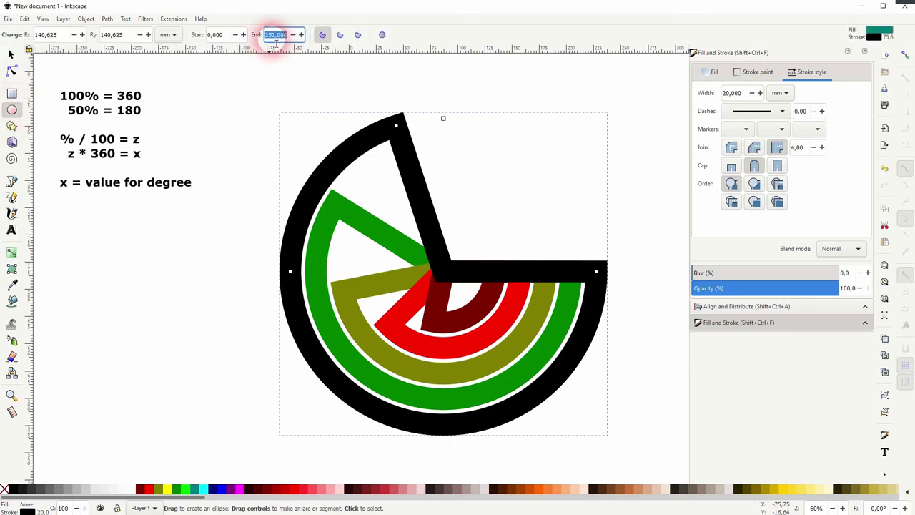
pyautogui.write('360')
pyautogui.press('Return')
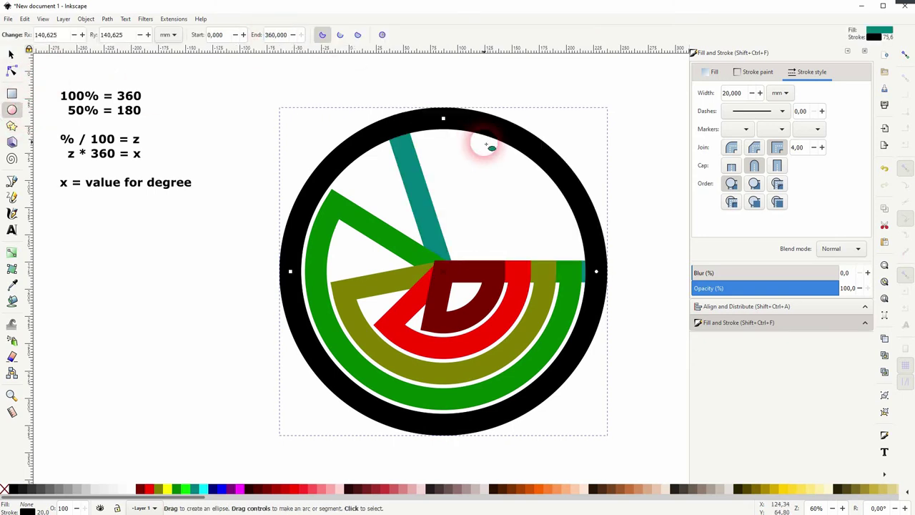
pyautogui.click(11, 54)
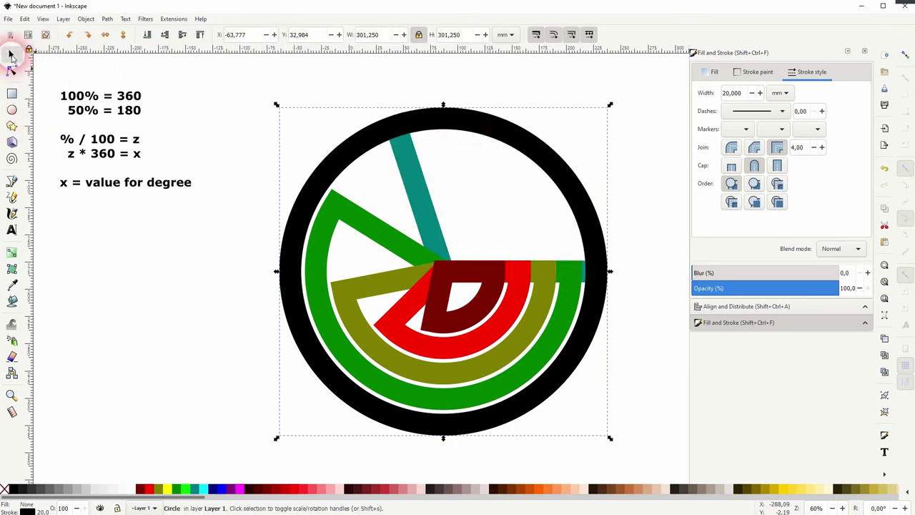
# Step: Clip the black ring with the raised teal slice and colour the resulting arc teal
pyautogui.click(415, 177)
pyautogui.click(199, 34)
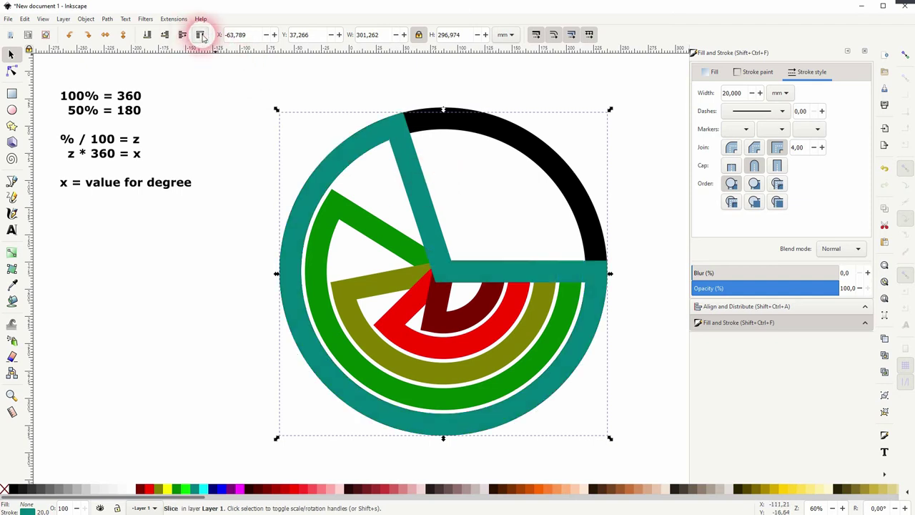
pyautogui.keyDown('shift'); pyautogui.click(527, 152); pyautogui.keyUp('shift')
pyautogui.rightClick(489, 131)
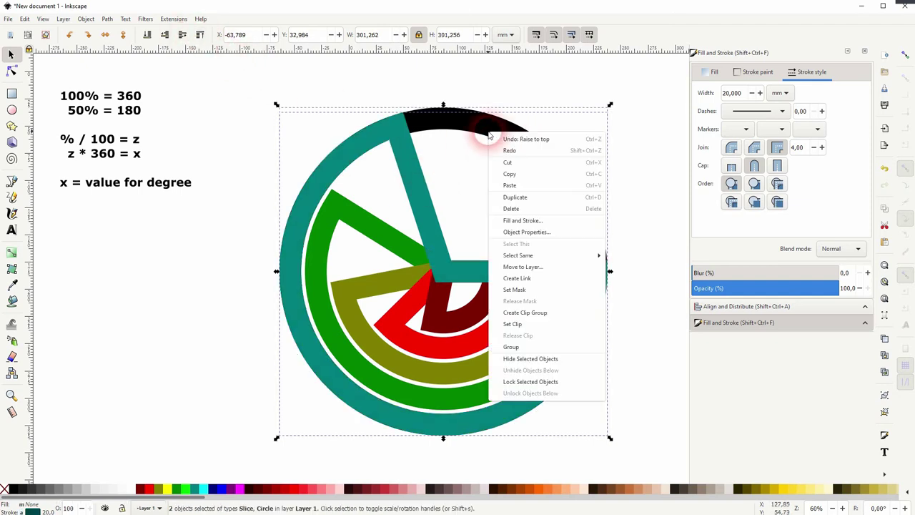
pyautogui.click(526, 329)
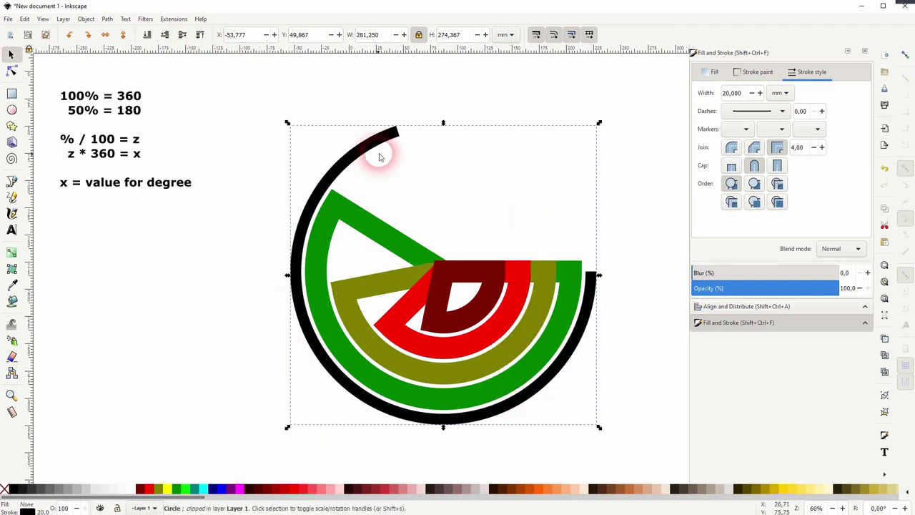
pyautogui.keyDown('shift'); pyautogui.click(195, 489); pyautogui.keyUp('shift')
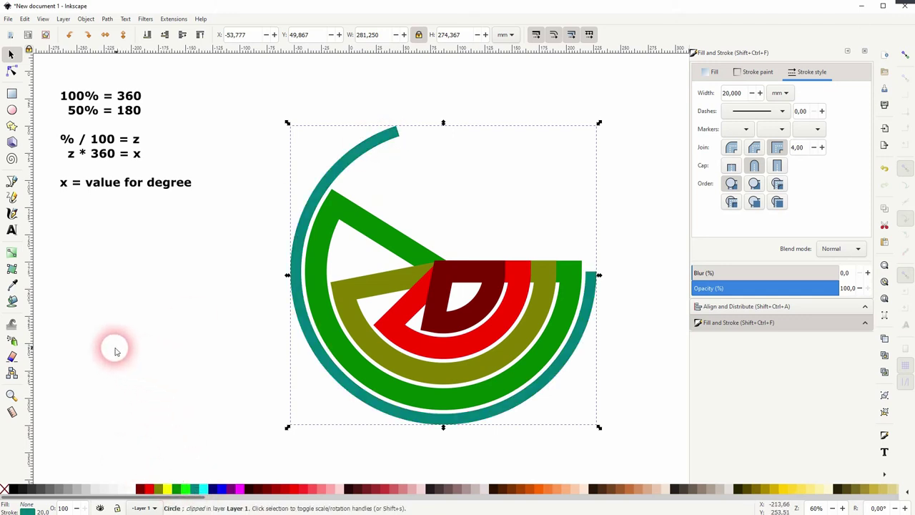
# Step: Raise the green piece to the top, close it into a 360° ring and outline it black
pyautogui.click(415, 219)
pyautogui.click(330, 226)
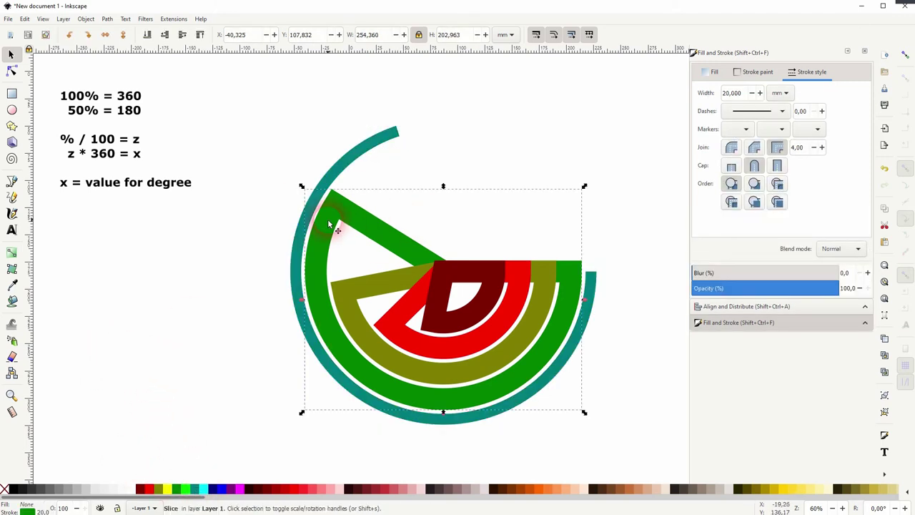
pyautogui.press('Home')
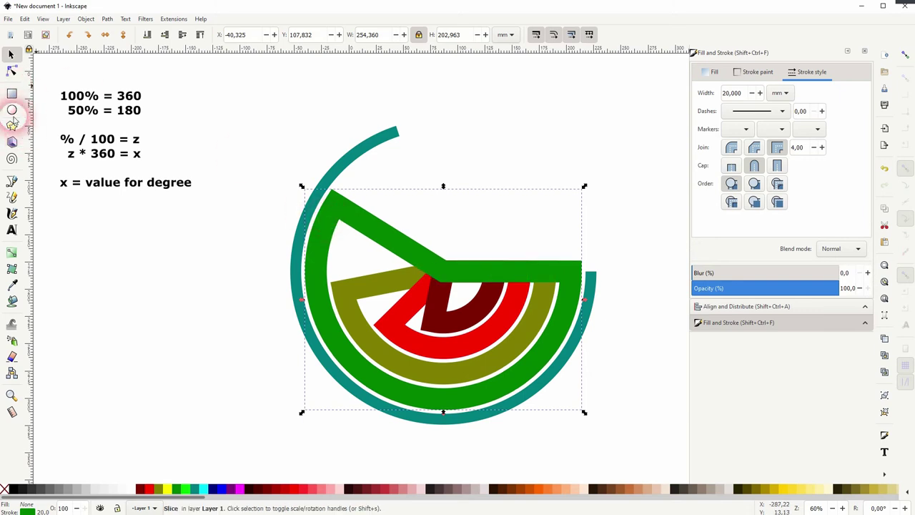
pyautogui.click(11, 109)
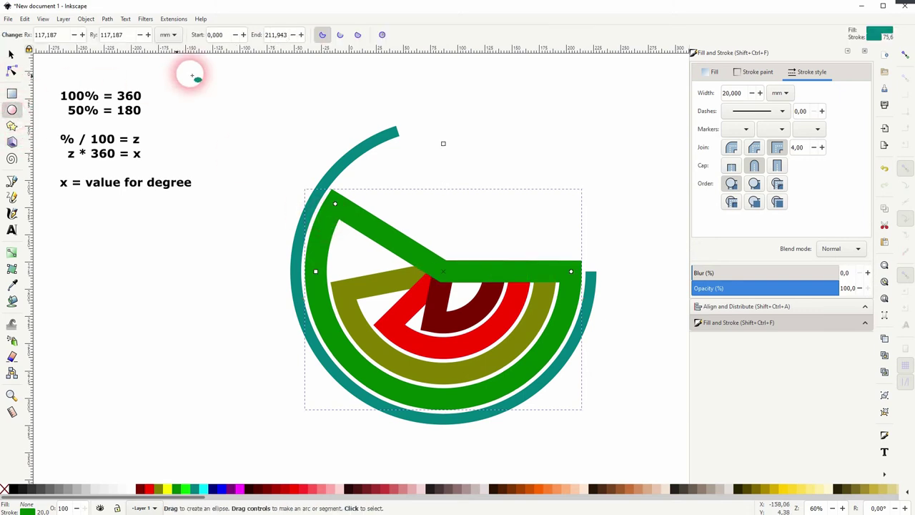
pyautogui.click(283, 33)
pyautogui.write('360')
pyautogui.press('Return')
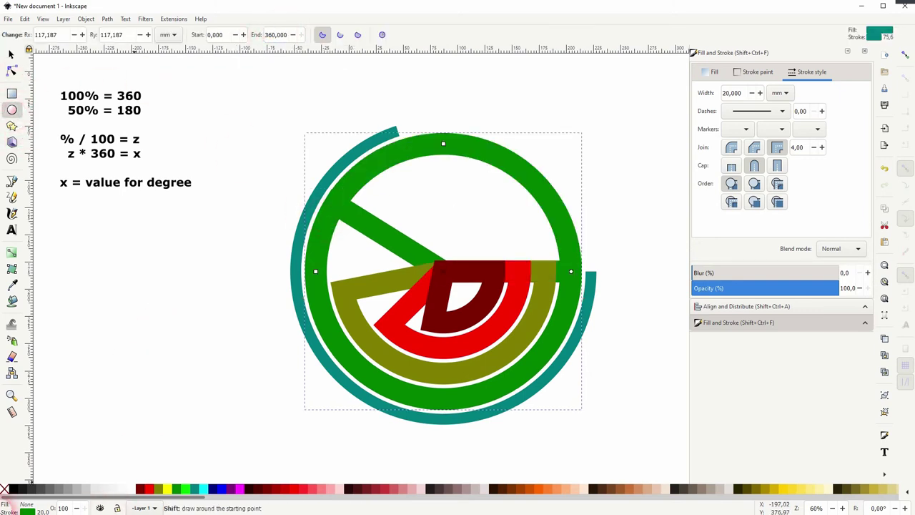
pyautogui.keyDown('shift'); pyautogui.click(13, 489); pyautogui.keyUp('shift')
pyautogui.click(11, 55)
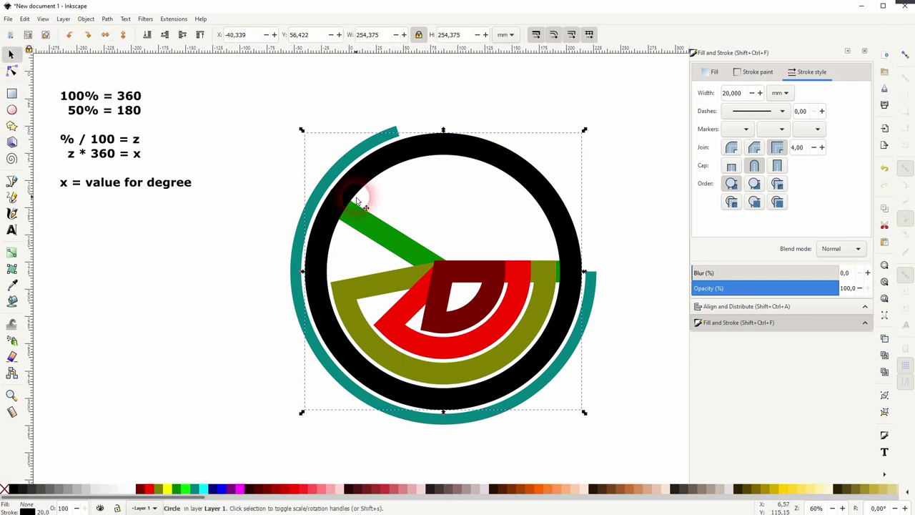
# Step: Raise the green slice above the black ring and clip the ring with it
pyautogui.click(397, 238)
pyautogui.click(200, 35)
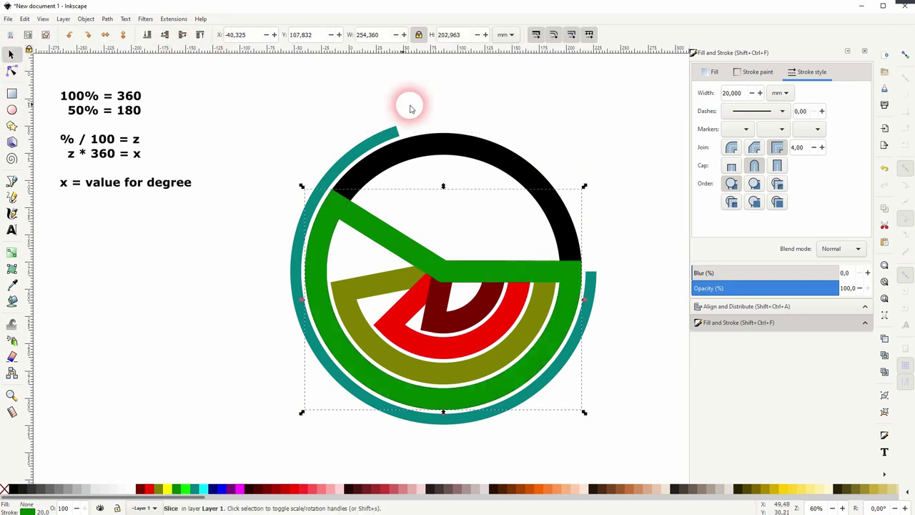
pyautogui.keyDown('shift'); pyautogui.click(479, 157); pyautogui.keyUp('shift')
pyautogui.rightClick(480, 156)
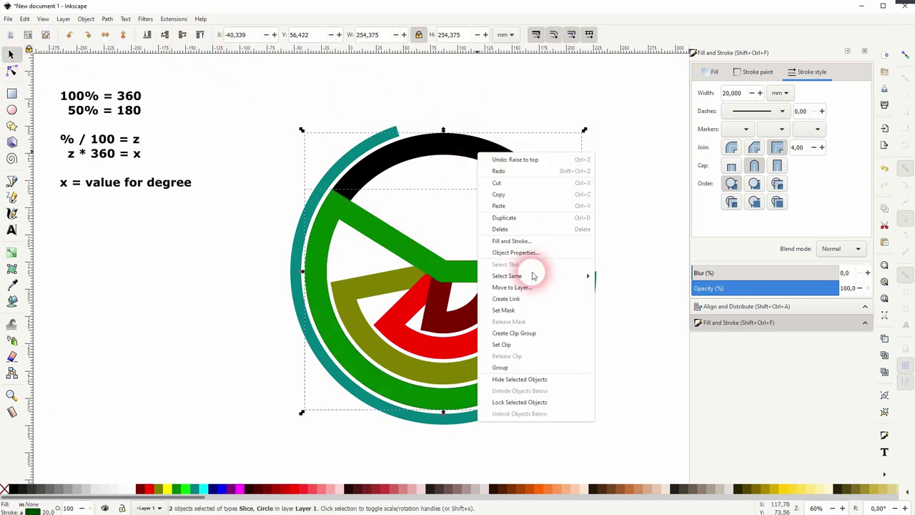
pyautogui.click(539, 345)
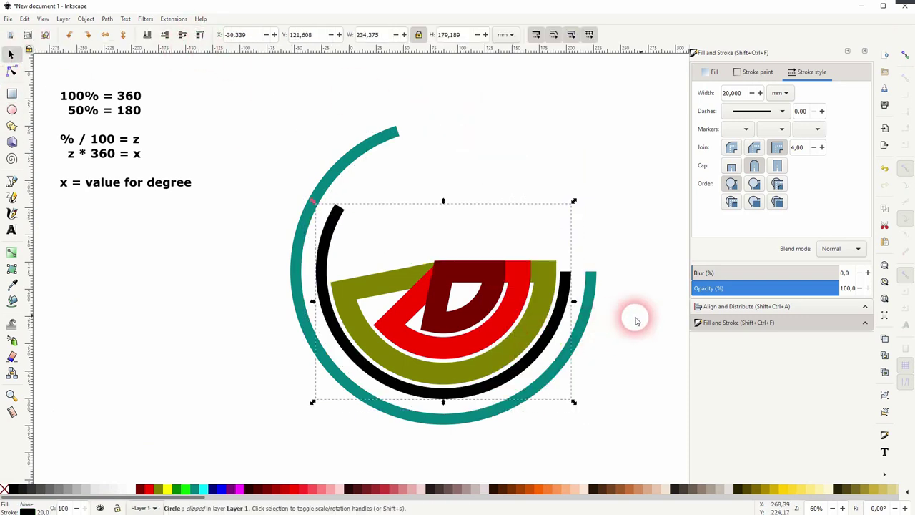
# Step: Colour the green arc, then turn the olive piece into a black ring clipped by the olive slice
pyautogui.keyDown('shift'); pyautogui.click(180, 489); pyautogui.keyUp('shift')
pyautogui.click(286, 336)
pyautogui.click(383, 283)
pyautogui.click(13, 489)
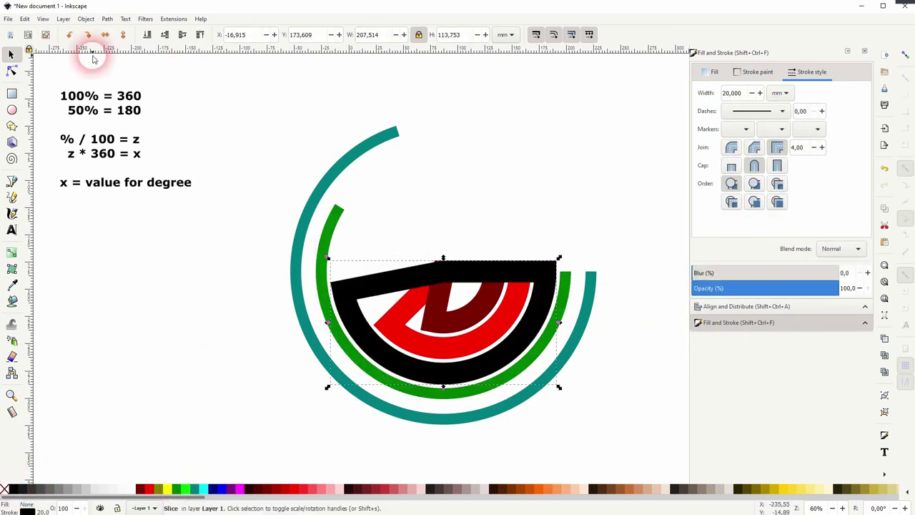
pyautogui.click(280, 34)
pyautogui.click(11, 53)
pyautogui.click(398, 271)
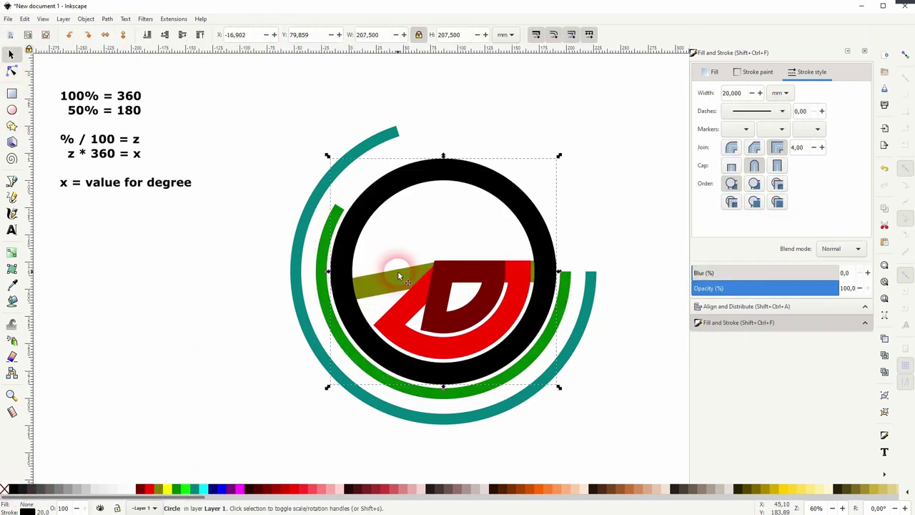
pyautogui.click(201, 35)
pyautogui.keyDown('shift'); pyautogui.click(453, 164); pyautogui.keyUp('shift')
pyautogui.rightClick(453, 164)
pyautogui.click(527, 360)
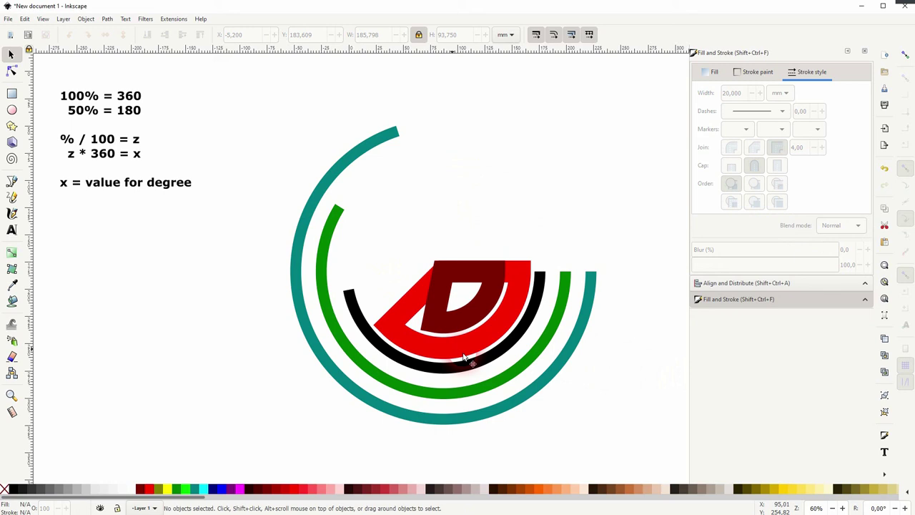
# Step: Close the red piece into a black 360° ring and clip it with the red slice
pyautogui.click(393, 317)
pyautogui.click(11, 110)
pyautogui.click(276, 34)
pyautogui.write('360')
pyautogui.press('Return')
pyautogui.keyDown('shift'); pyautogui.click(13, 489); pyautogui.keyUp('shift')
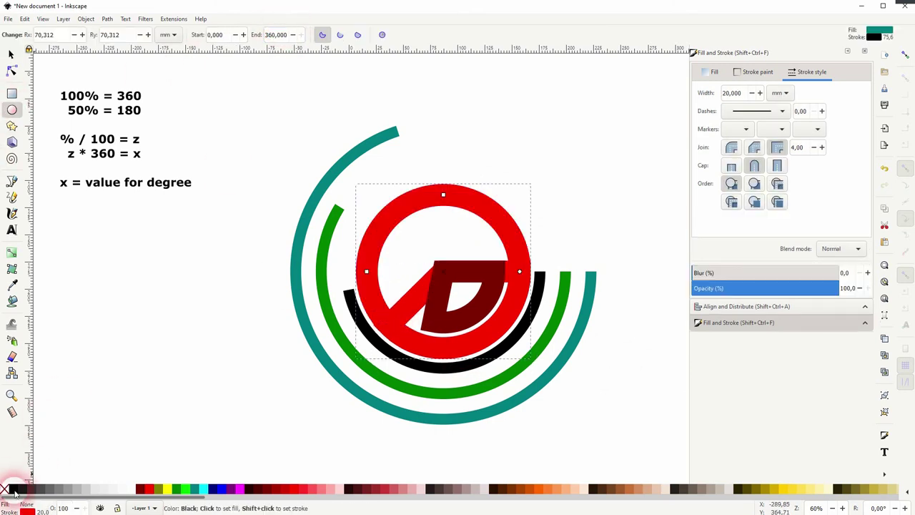
pyautogui.click(10, 54)
pyautogui.click(459, 217)
pyautogui.rightClick(459, 218)
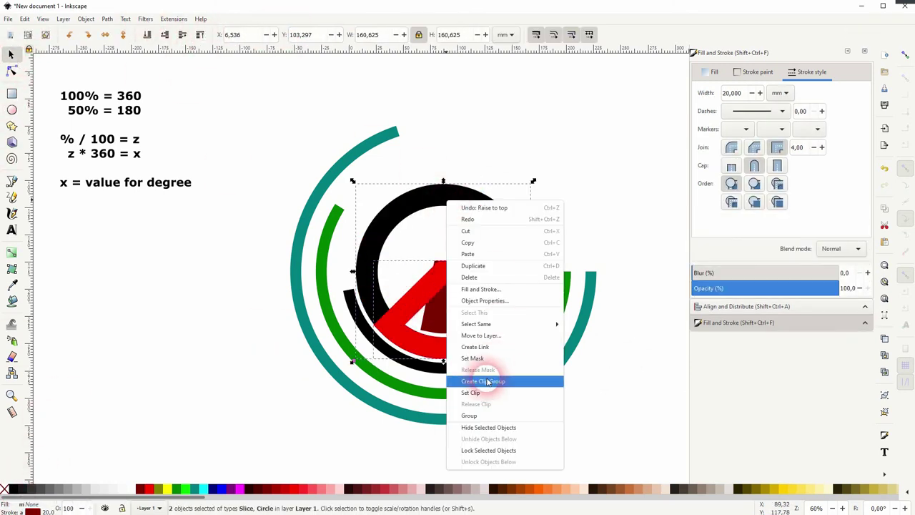
pyautogui.click(481, 380)
# Step: Close the dark-red piece into a black 360° ring and clip it with its D-shaped slice
pyautogui.click(441, 280)
pyautogui.click(13, 489)
pyautogui.press('e')
pyautogui.click(279, 35)
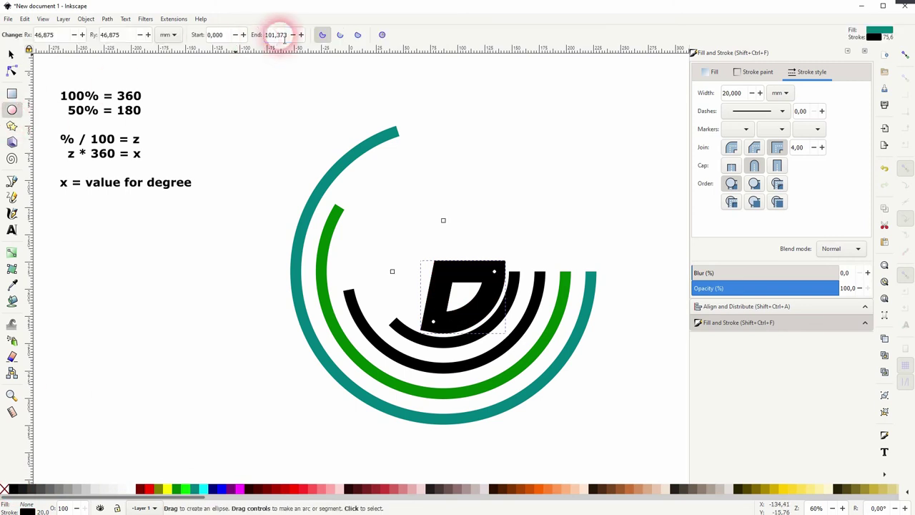
pyautogui.write('360')
pyautogui.press('Return')
pyautogui.click(11, 54)
pyautogui.click(439, 286)
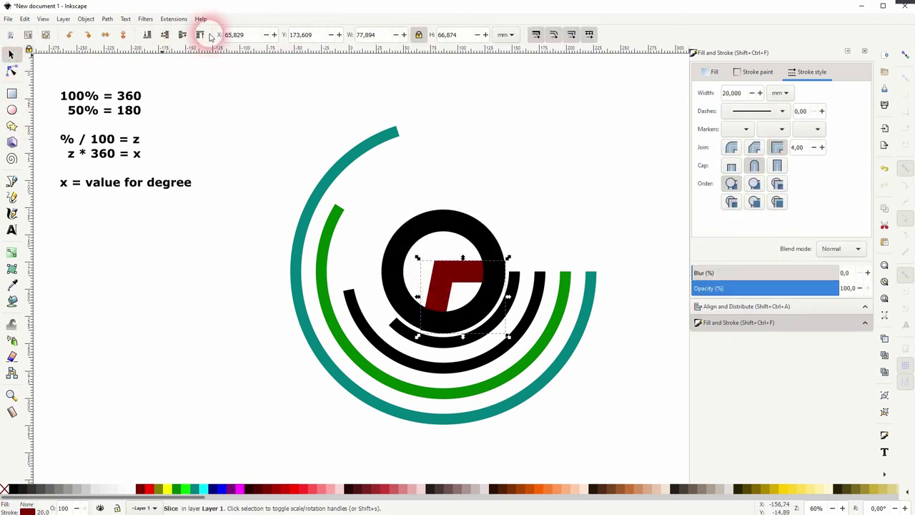
pyautogui.keyDown('shift'); pyautogui.click(425, 215); pyautogui.keyUp('shift')
pyautogui.rightClick(425, 225)
pyautogui.click(465, 408)
# Step: Colour the three inner black arcs dark red, red and olive
pyautogui.click(143, 489)
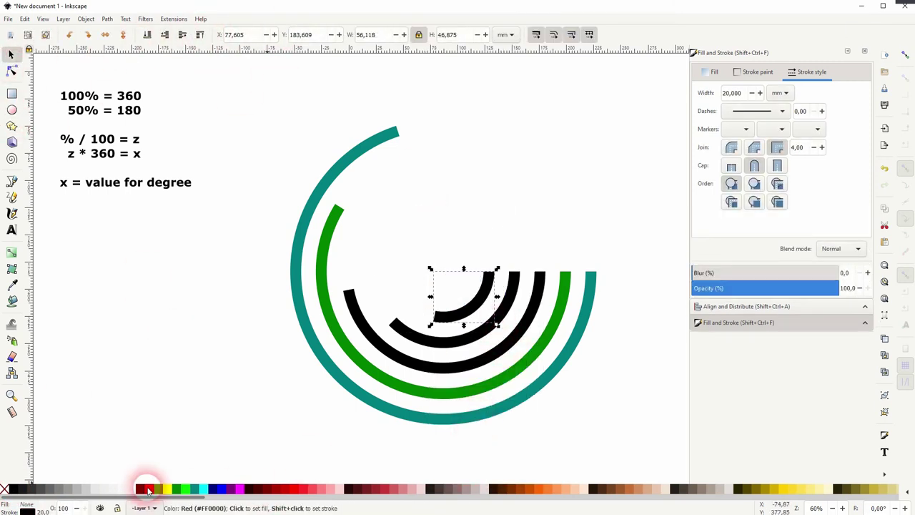
pyautogui.click(461, 349)
pyautogui.click(149, 489)
pyautogui.click(435, 369)
pyautogui.click(158, 489)
pyautogui.click(257, 433)
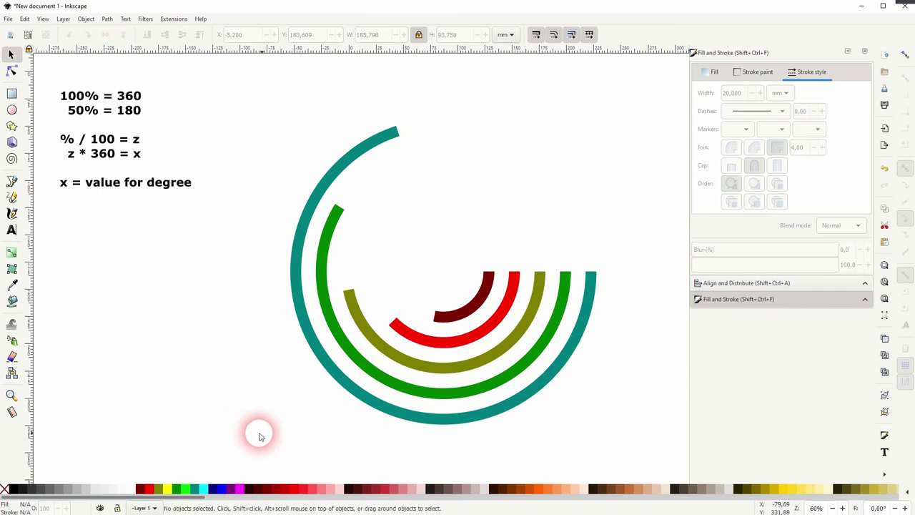
# Step: Give all five arcs a 30 mm stroke width, after trying 40 and 35 mm
pyautogui.moveTo(230, 446)
pyautogui.mouseDown()
pyautogui.moveTo(521, 247)
pyautogui.moveTo(642, 98)
pyautogui.mouseUp()
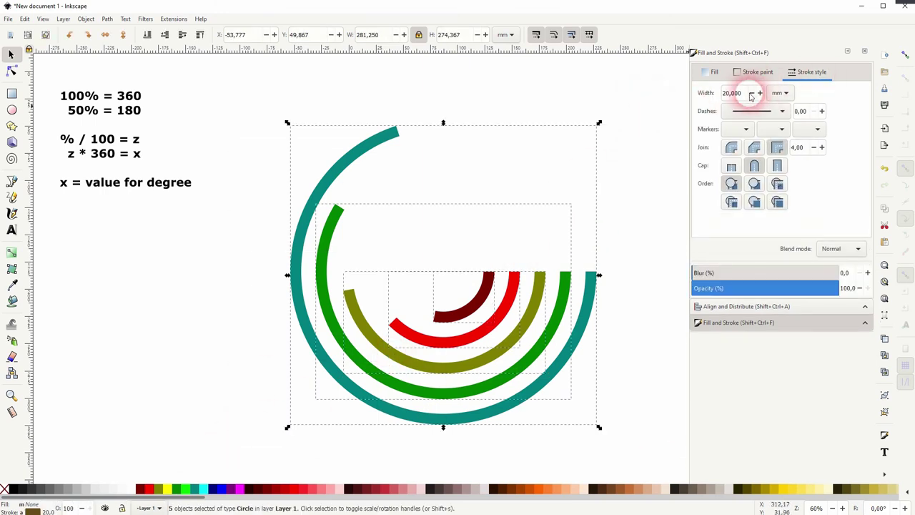
pyautogui.moveTo(751, 94); pyautogui.dragTo(703, 98)
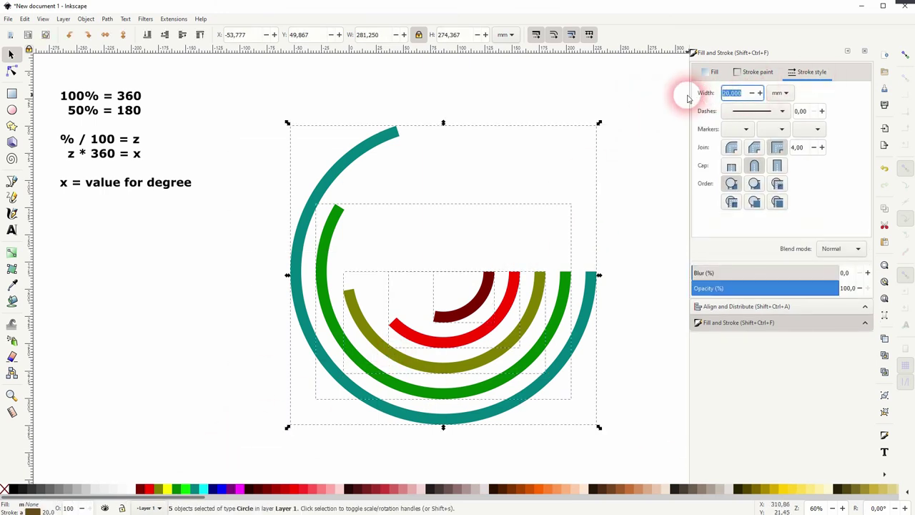
pyautogui.write('30')
pyautogui.press('Return')
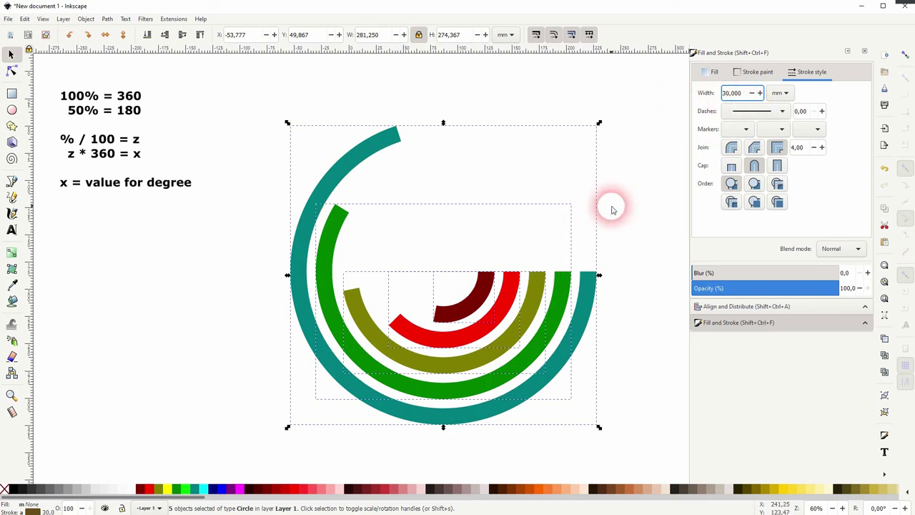
pyautogui.moveTo(743, 94); pyautogui.dragTo(710, 104)
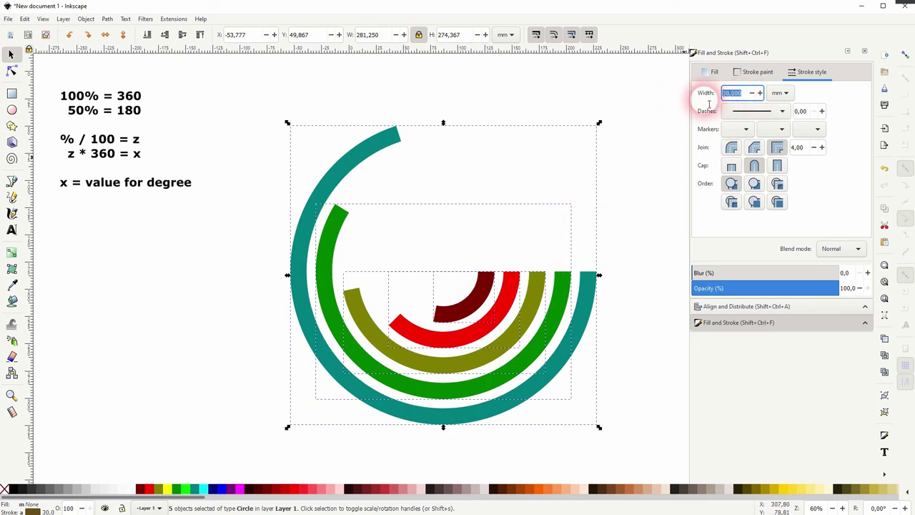
pyautogui.write('40')
pyautogui.press('Return')
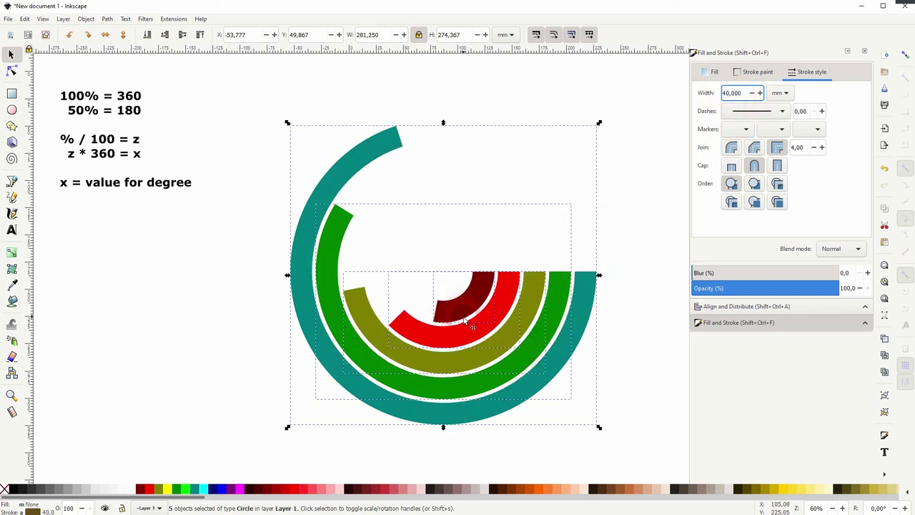
pyautogui.moveTo(736, 96); pyautogui.dragTo(706, 105)
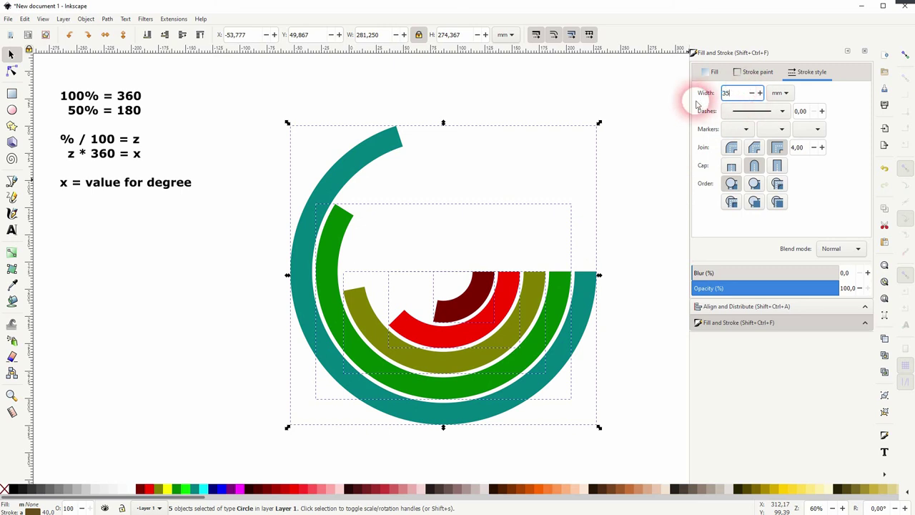
pyautogui.write('35')
pyautogui.press('Return')
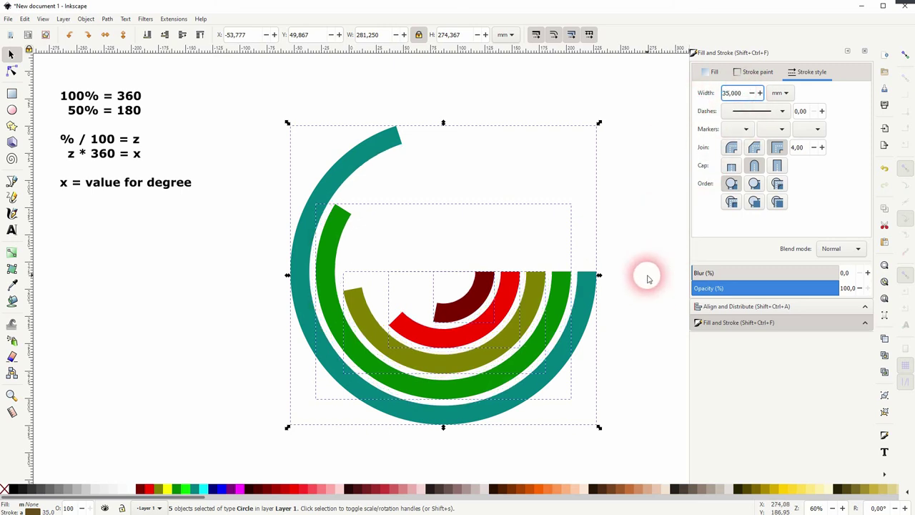
pyautogui.click(708, 94)
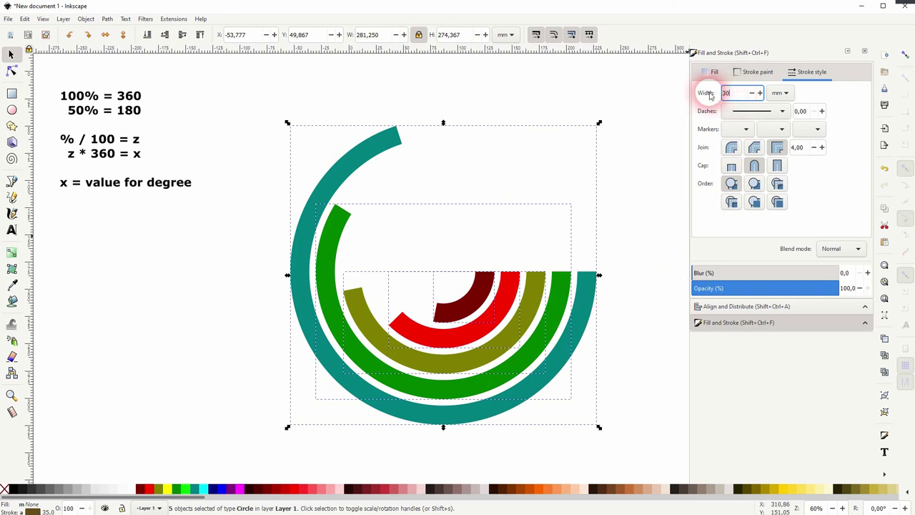
pyautogui.write('30')
pyautogui.press('Return')
pyautogui.click(664, 361)
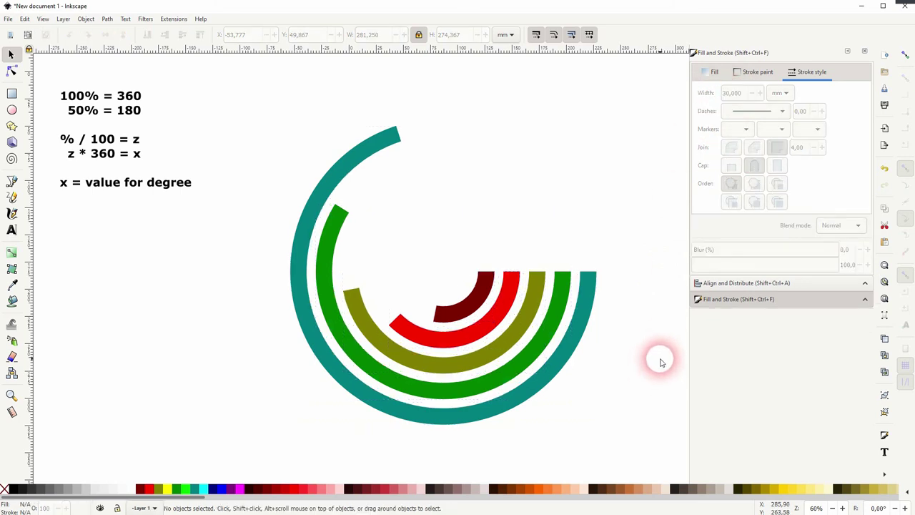